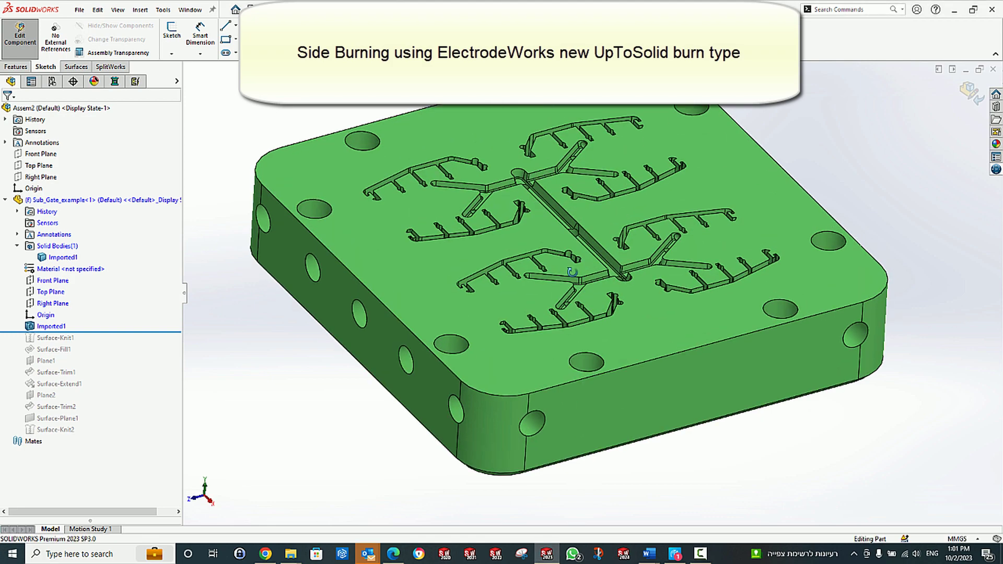
- Zoom onto the runner and drag the rollback bar below Surface-Extend1
{"action": "scroll", "coordinate": [495, 342], "scroll_direction": "down", "scroll_amount": 6}
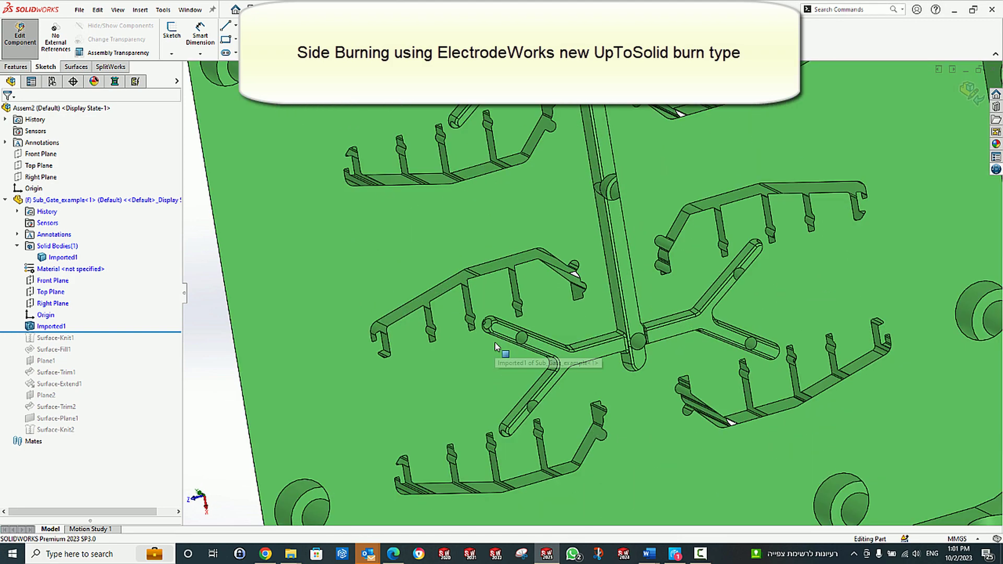
{"action": "scroll", "coordinate": [523, 296], "scroll_direction": "down", "scroll_amount": 5}
{"action": "middle_click_drag", "start_coordinate": [512, 298], "coordinate": [509, 273]}
{"action": "scroll", "coordinate": [517, 272], "scroll_direction": "up", "scroll_amount": 6}
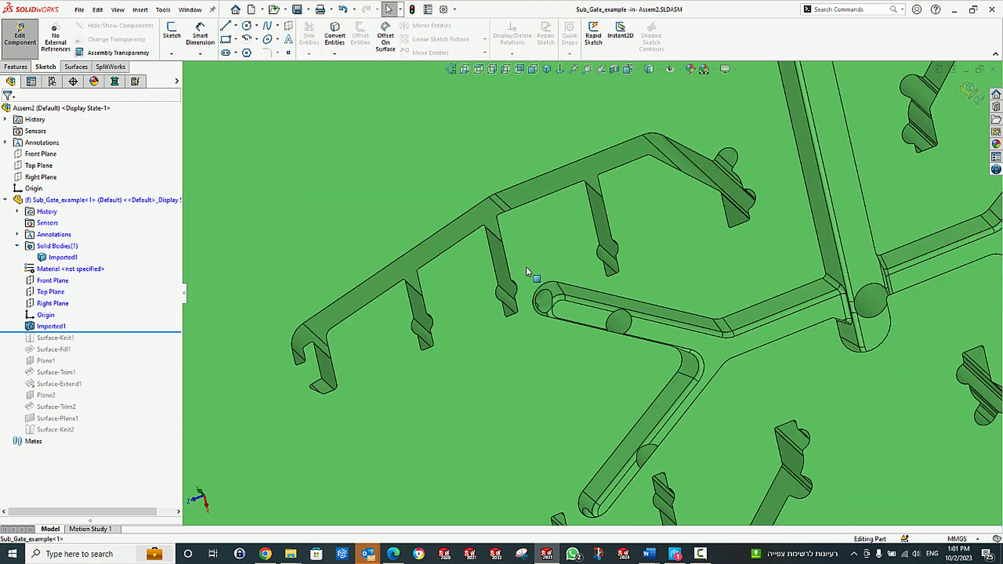
{"action": "scroll", "coordinate": [559, 295], "scroll_direction": "up", "scroll_amount": 3}
{"action": "scroll", "coordinate": [571, 298], "scroll_direction": "down", "scroll_amount": 4}
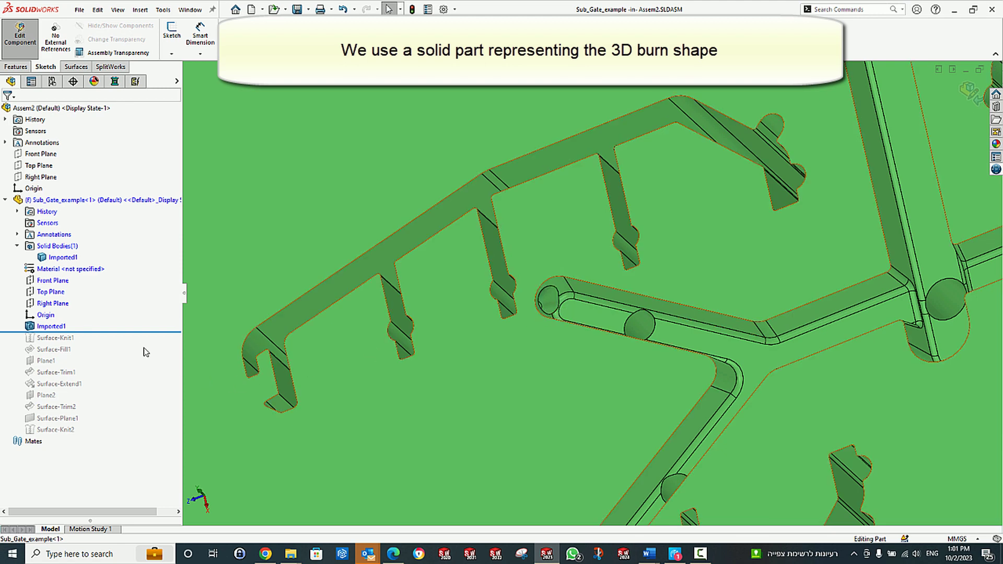
{"action": "left_click_drag", "start_coordinate": [134, 331], "coordinate": [123, 389]}
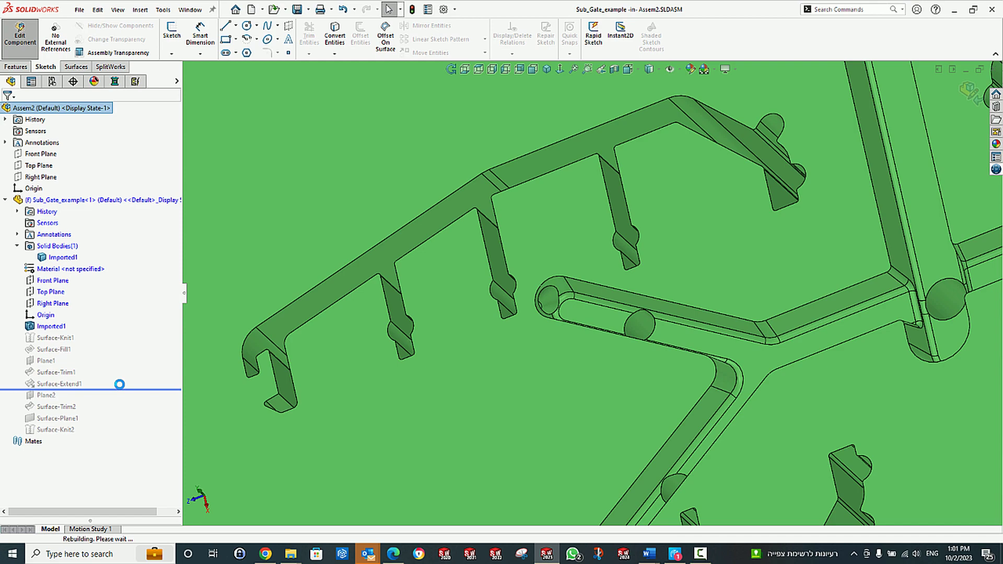
- Roll the history past Surface-Knit2 so the cone burn solid becomes a second body
{"action": "middle_click_drag", "start_coordinate": [523, 330], "coordinate": [578, 363]}
{"action": "scroll", "coordinate": [575, 347], "scroll_direction": "up", "scroll_amount": 5}
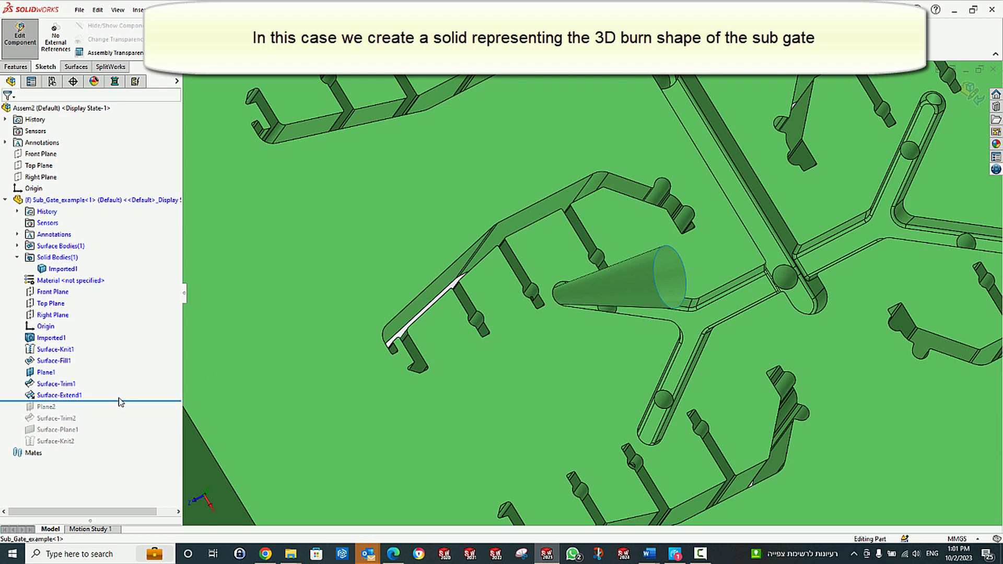
{"action": "left_click_drag", "start_coordinate": [123, 399], "coordinate": [117, 441]}
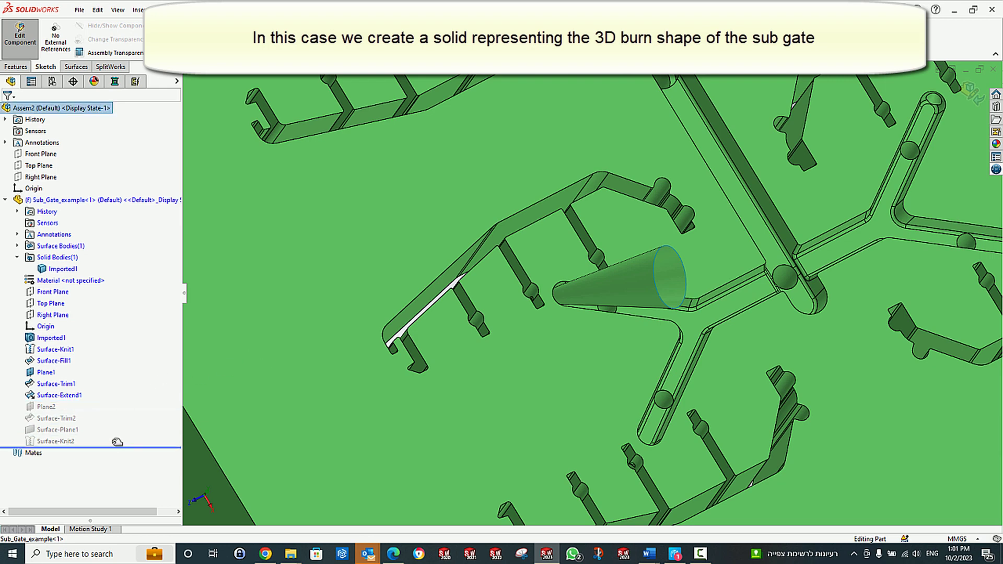
{"action": "scroll", "coordinate": [562, 324], "scroll_direction": "up", "scroll_amount": 6}
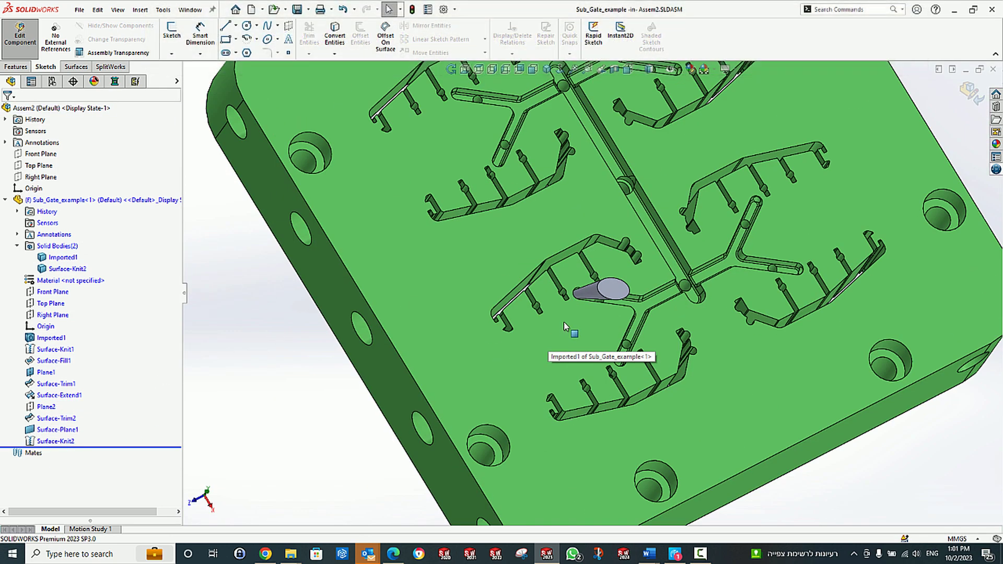
{"action": "middle_click_drag", "start_coordinate": [563, 301], "coordinate": [557, 173]}
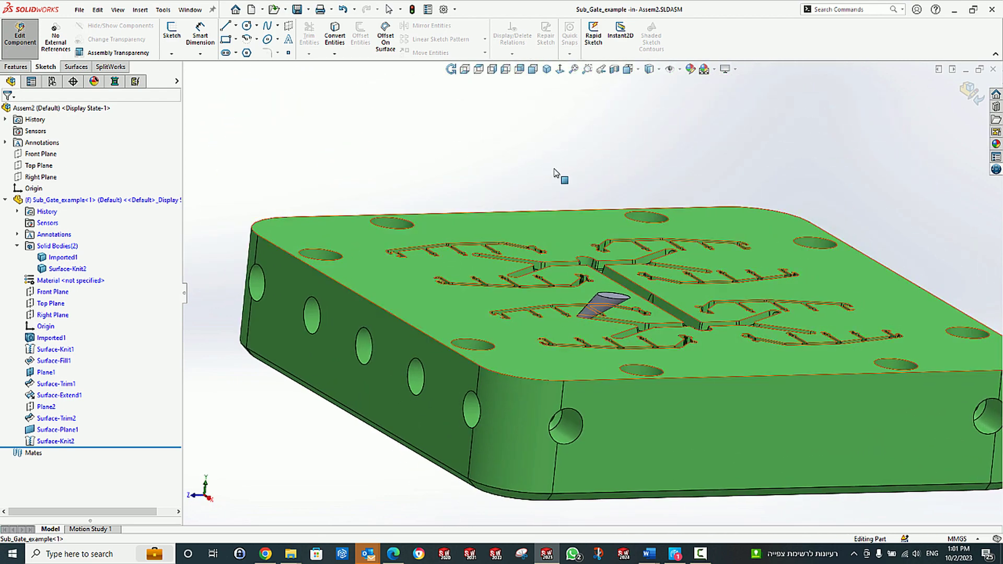
- Exit Edit Component and start Add Electrode on the Assem2 ElectrodeWorks project
{"action": "left_click", "coordinate": [970, 92]}
{"action": "scroll", "coordinate": [491, 226], "scroll_direction": "up", "scroll_amount": 3}
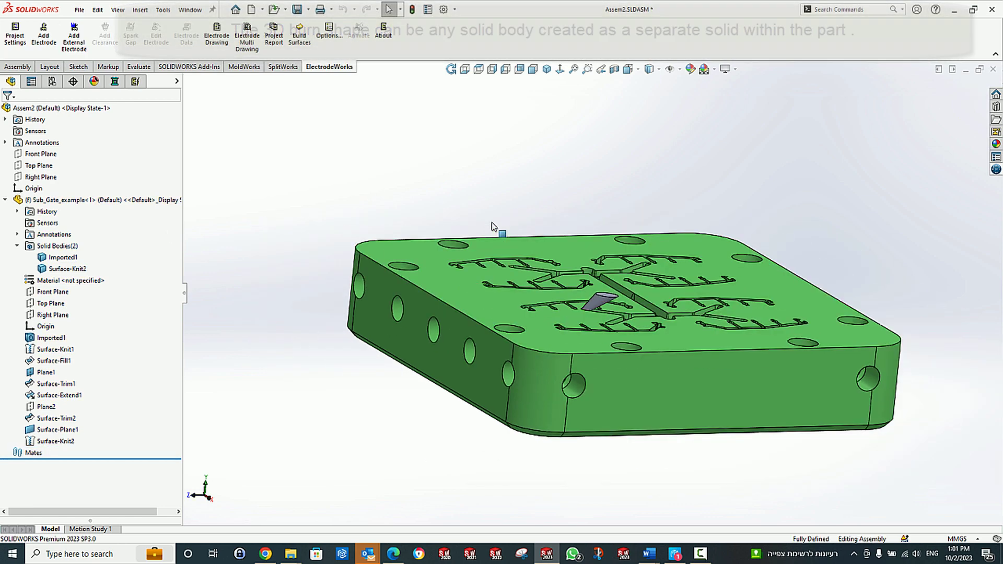
{"action": "mouse_move", "coordinate": [691, 344]}
{"action": "middle_mouse_down"}
{"action": "mouse_move", "coordinate": [684, 349]}
{"action": "mouse_move", "coordinate": [678, 336]}
{"action": "middle_mouse_up"}
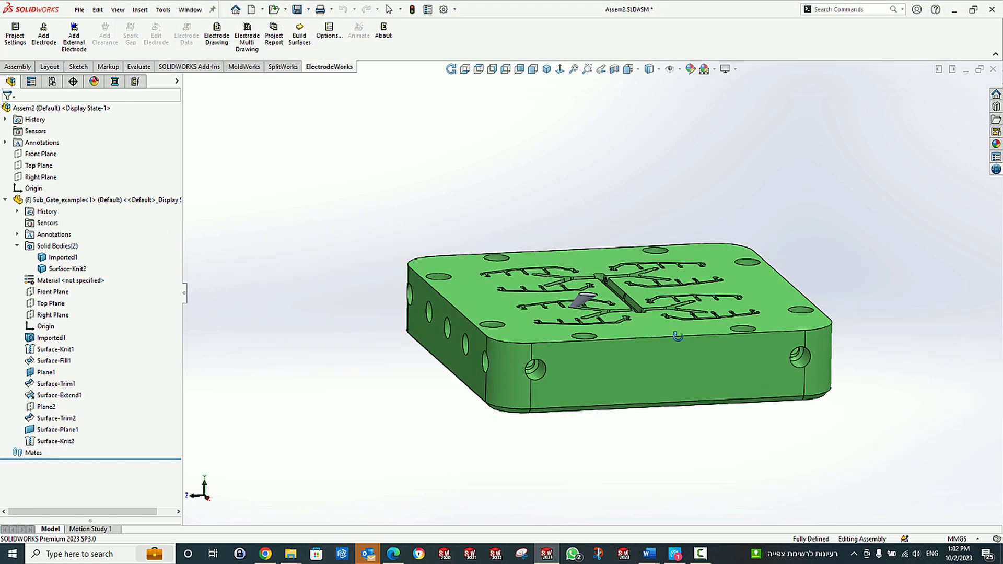
{"action": "left_click", "coordinate": [135, 86]}
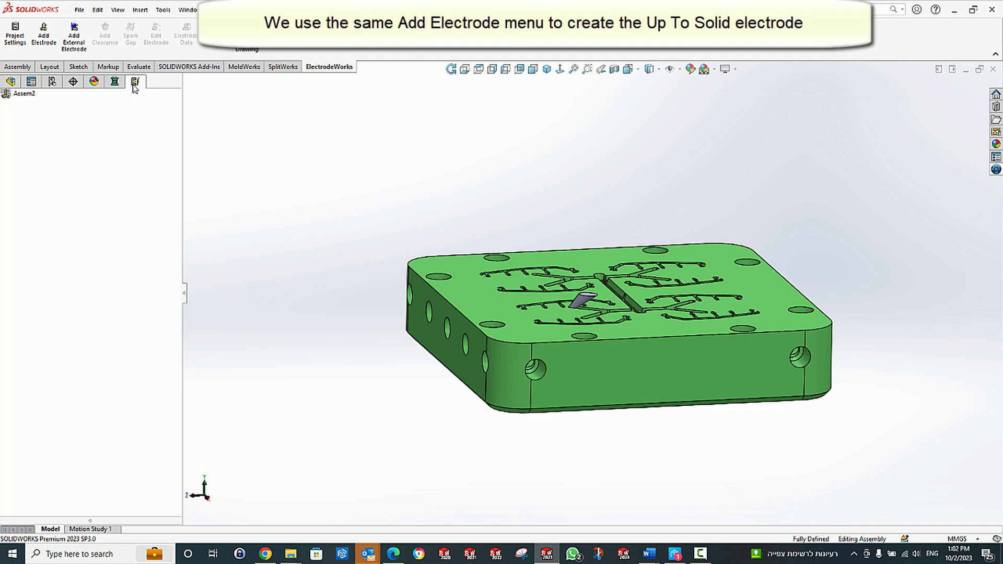
{"action": "right_click", "coordinate": [30, 97]}
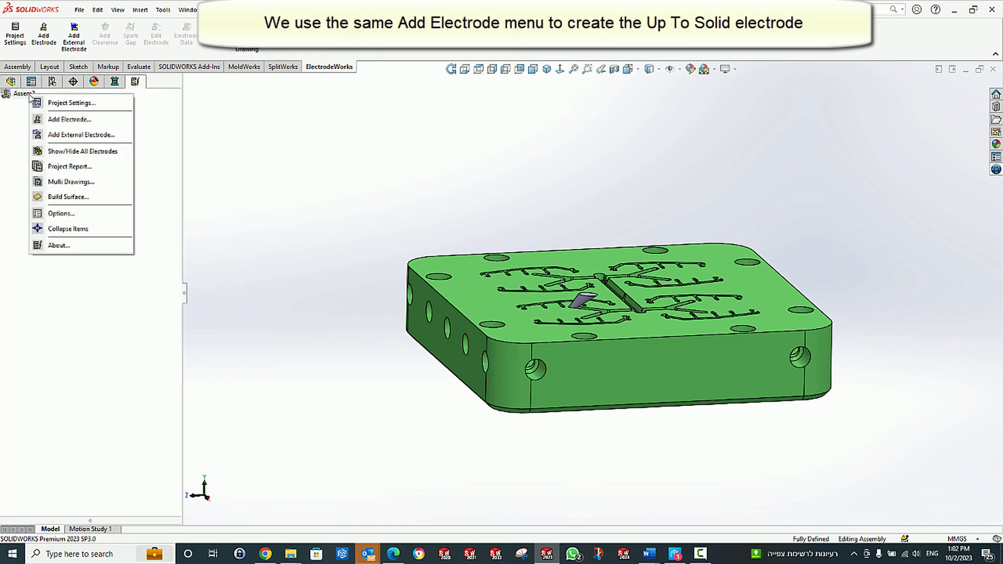
{"action": "left_click", "coordinate": [64, 125]}
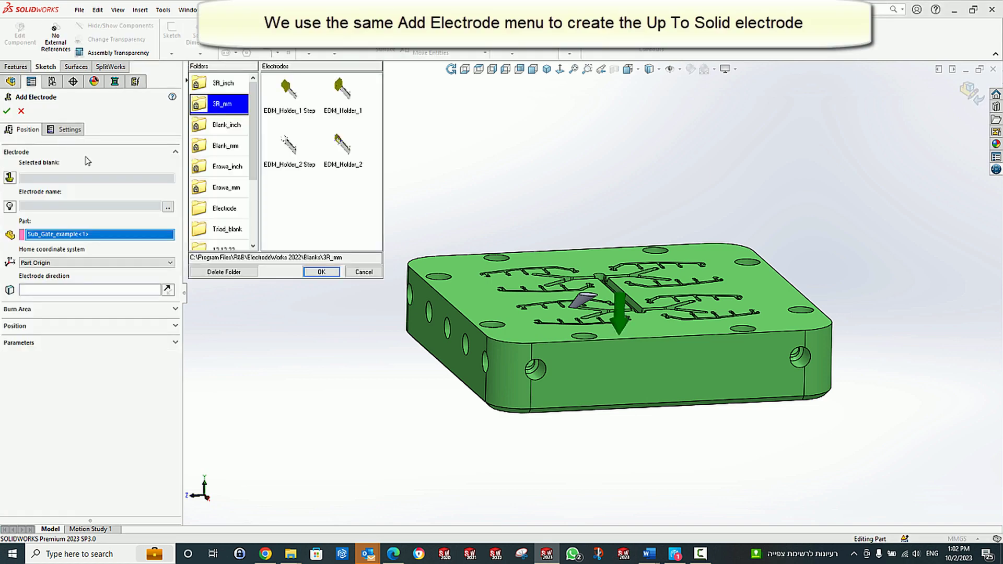
- Choose the EDM_Holder_2 blank, directed from the plate's top face and reversed downward
{"action": "double_click", "coordinate": [340, 152]}
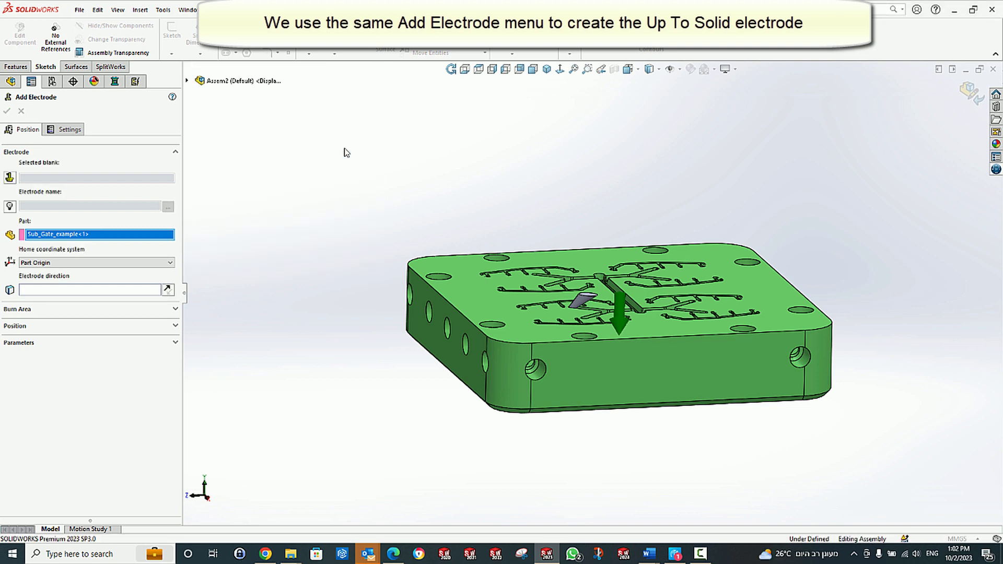
{"action": "left_click", "coordinate": [96, 290]}
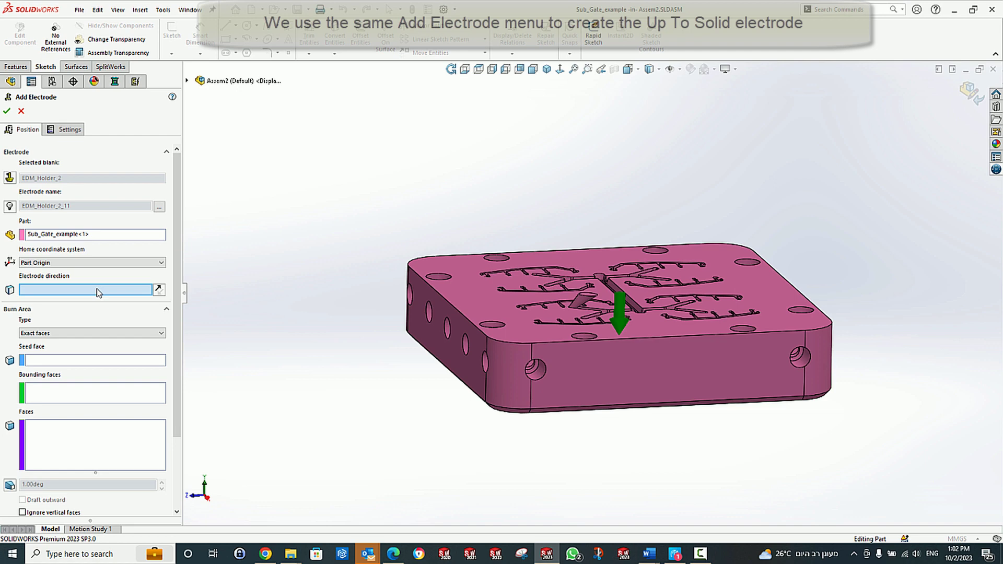
{"action": "left_click", "coordinate": [468, 267]}
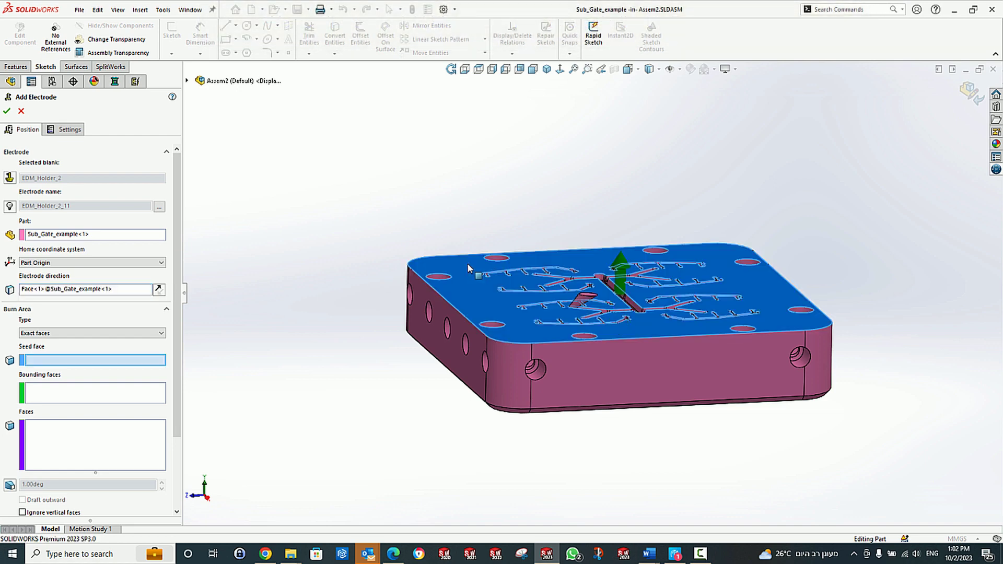
{"action": "scroll", "coordinate": [634, 282], "scroll_direction": "down", "scroll_amount": 3}
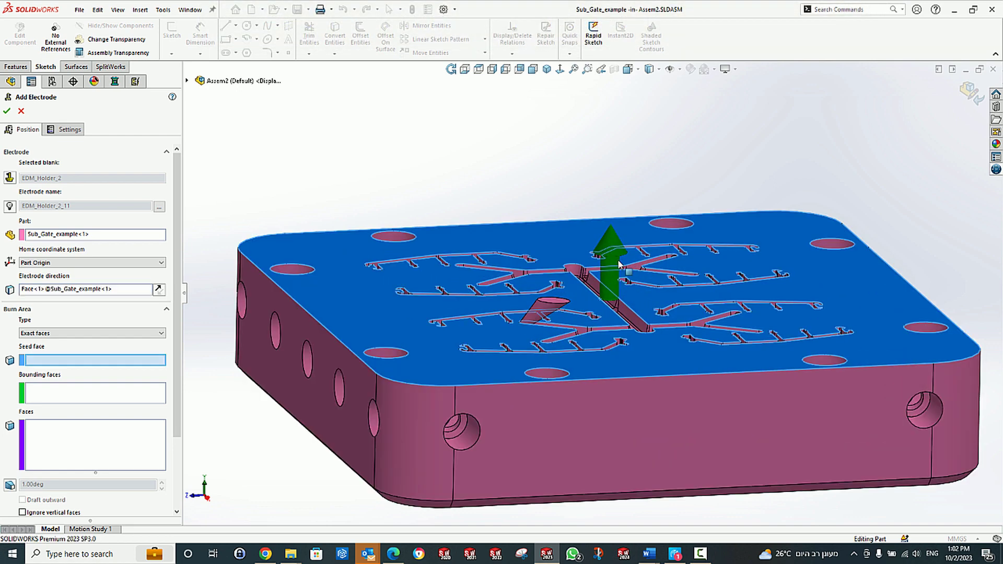
{"action": "left_click", "coordinate": [159, 289]}
{"action": "scroll", "coordinate": [590, 293], "scroll_direction": "up", "scroll_amount": 3}
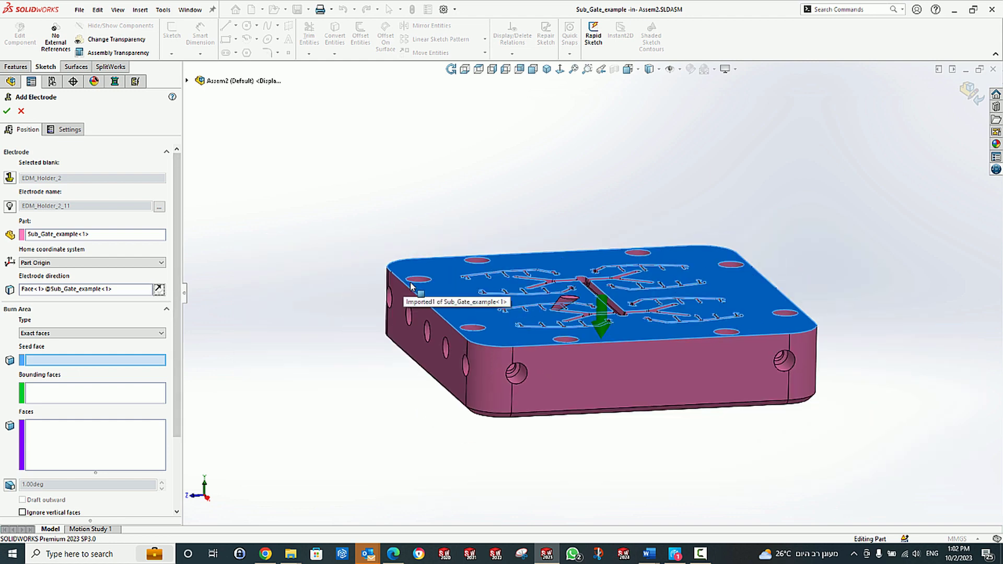
{"action": "left_click", "coordinate": [160, 334]}
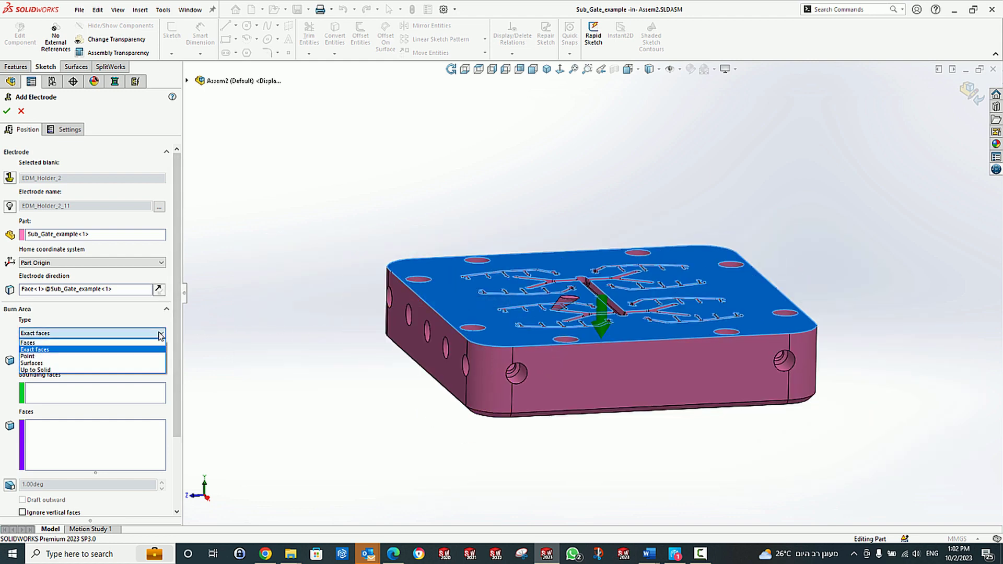
- Set an Up to Solid burn from the cone's elliptical top face and calculate the electrode
{"action": "left_click", "coordinate": [104, 371]}
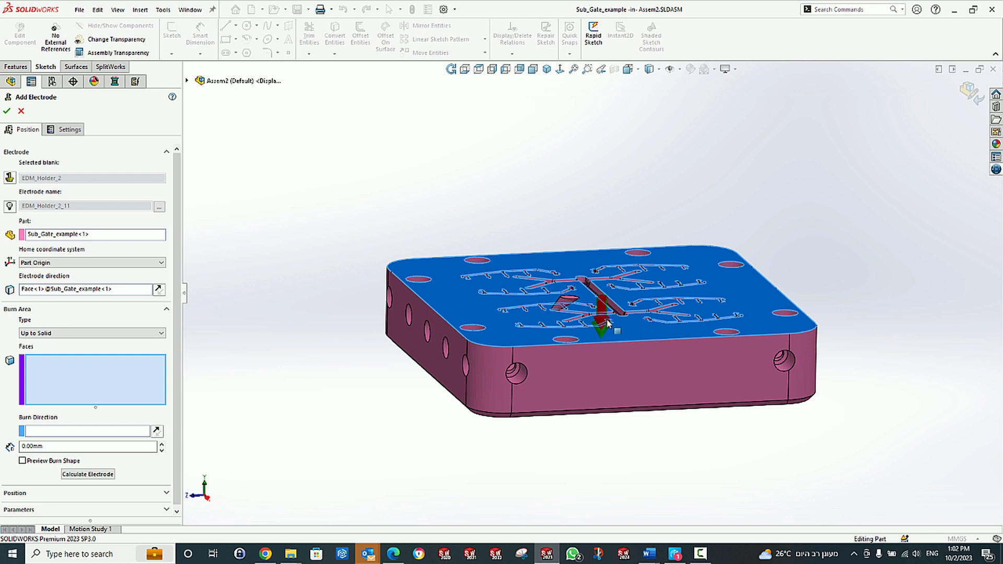
{"action": "scroll", "coordinate": [586, 324], "scroll_direction": "down", "scroll_amount": 3}
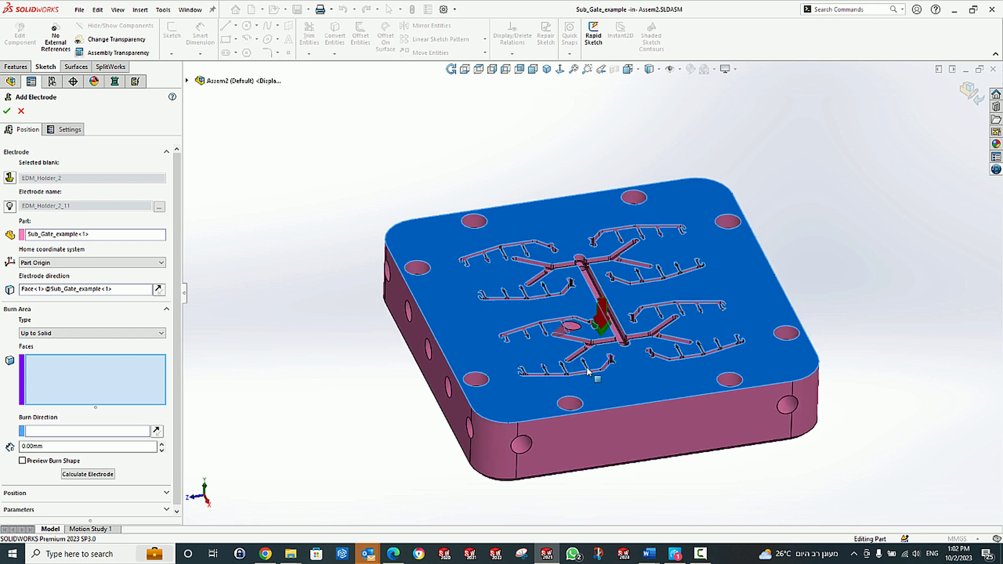
{"action": "scroll", "coordinate": [580, 320], "scroll_direction": "down", "scroll_amount": 4}
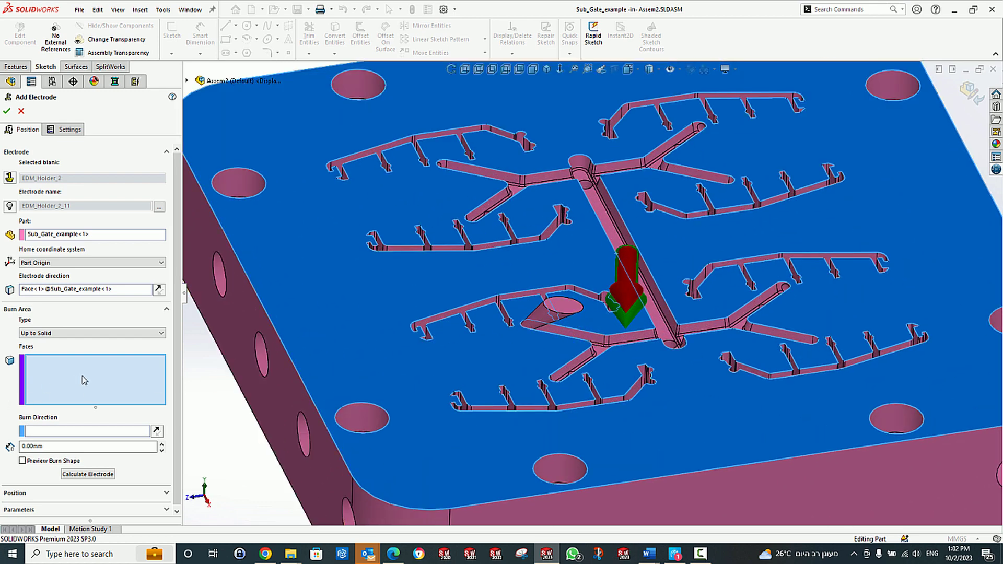
{"action": "left_click", "coordinate": [573, 309]}
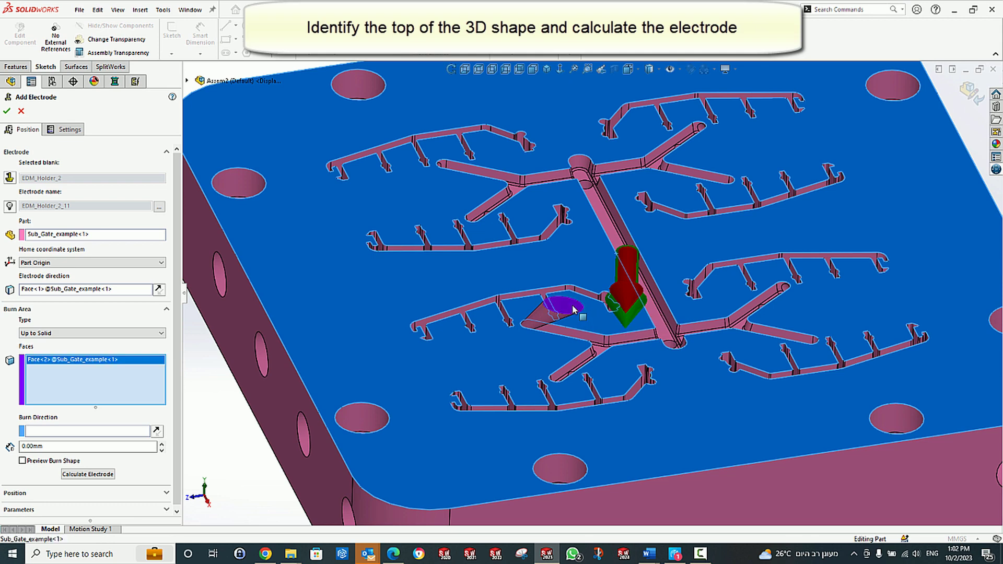
{"action": "left_click", "coordinate": [87, 474]}
{"action": "scroll", "coordinate": [554, 392], "scroll_direction": "up", "scroll_amount": 5}
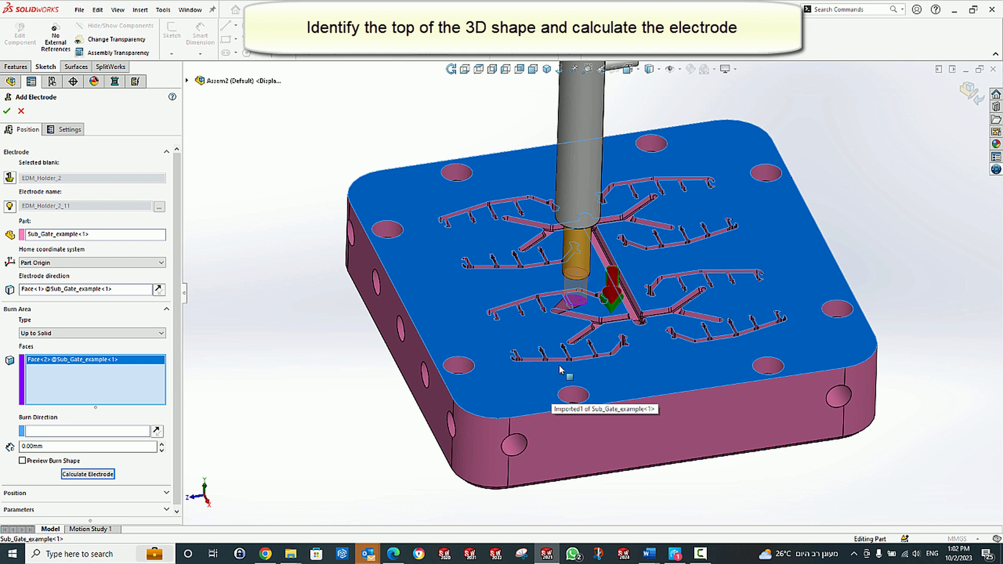
{"action": "middle_click_drag", "start_coordinate": [554, 402], "coordinate": [561, 286]}
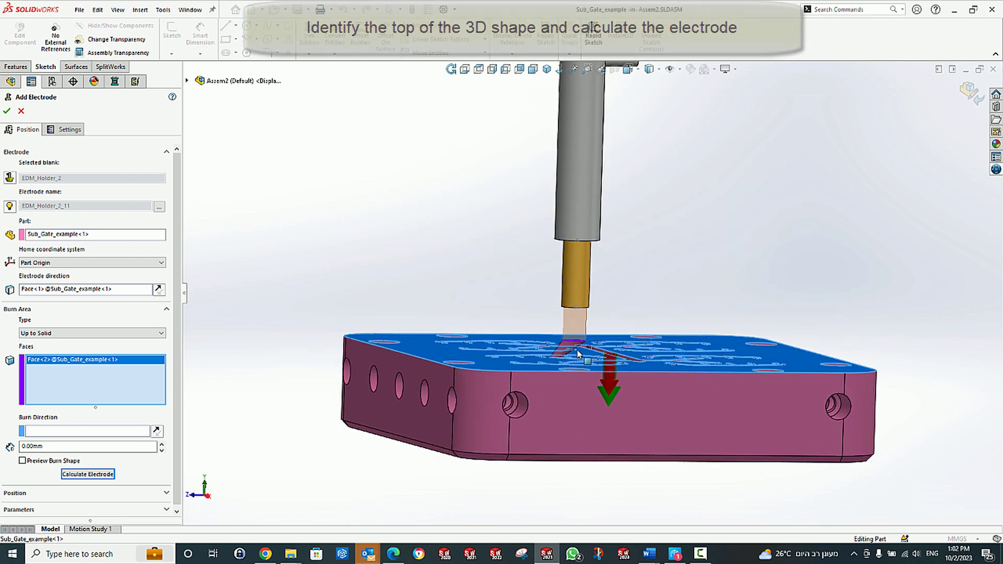
- Take the burn direction from the cone's Face<3> and reverse it to point down
{"action": "left_click", "coordinate": [82, 433]}
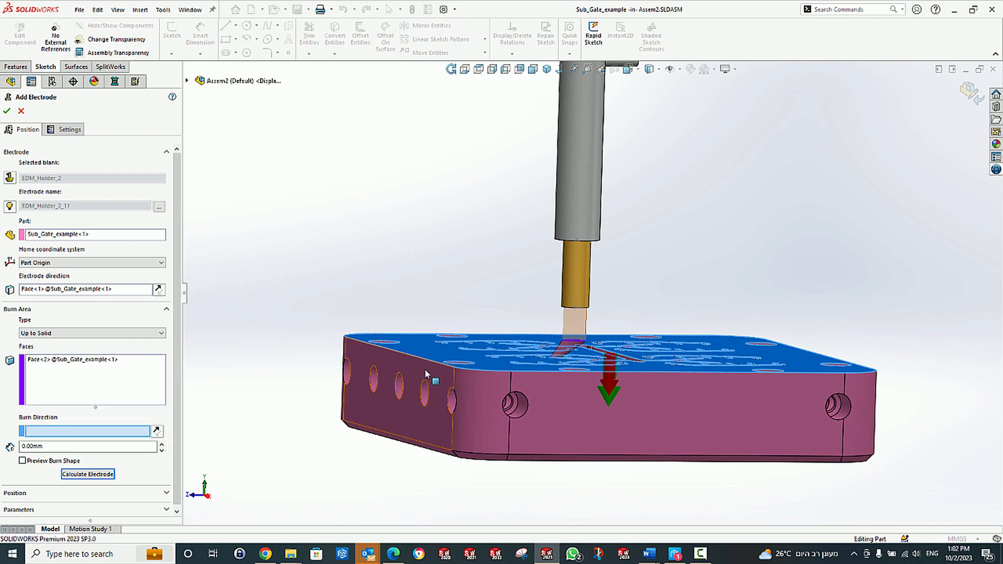
{"action": "scroll", "coordinate": [556, 355], "scroll_direction": "down", "scroll_amount": 5}
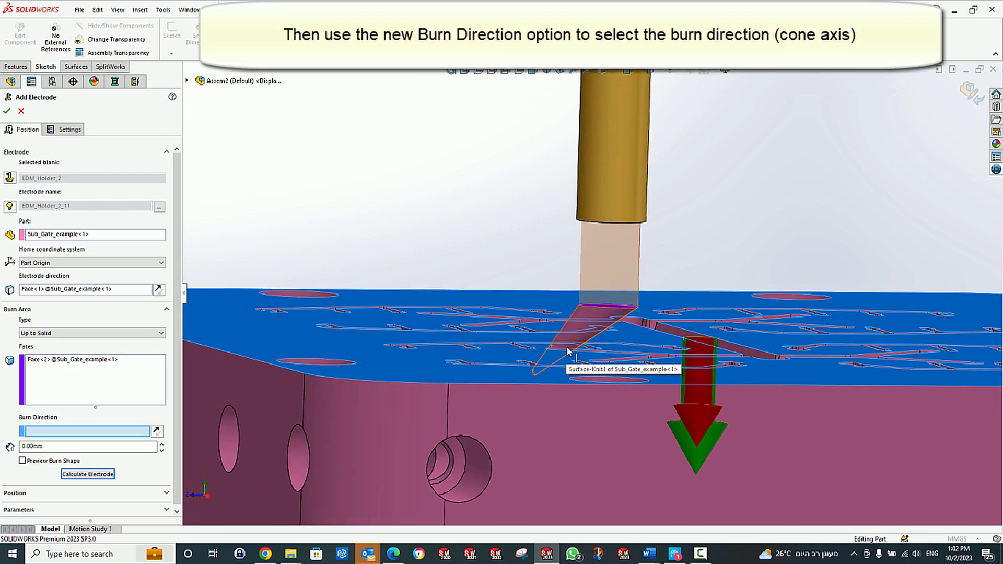
{"action": "left_click", "coordinate": [587, 327]}
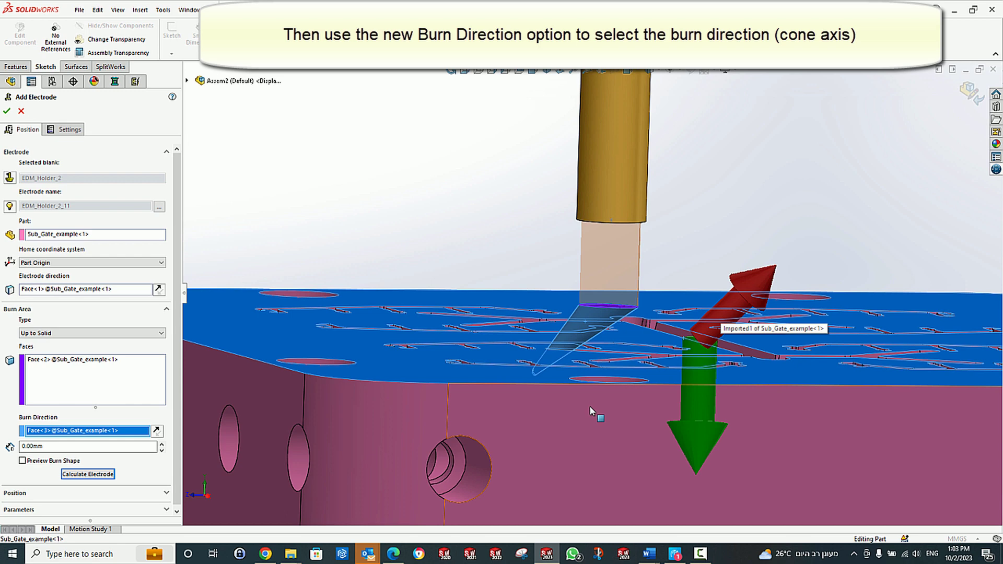
{"action": "left_click", "coordinate": [157, 432]}
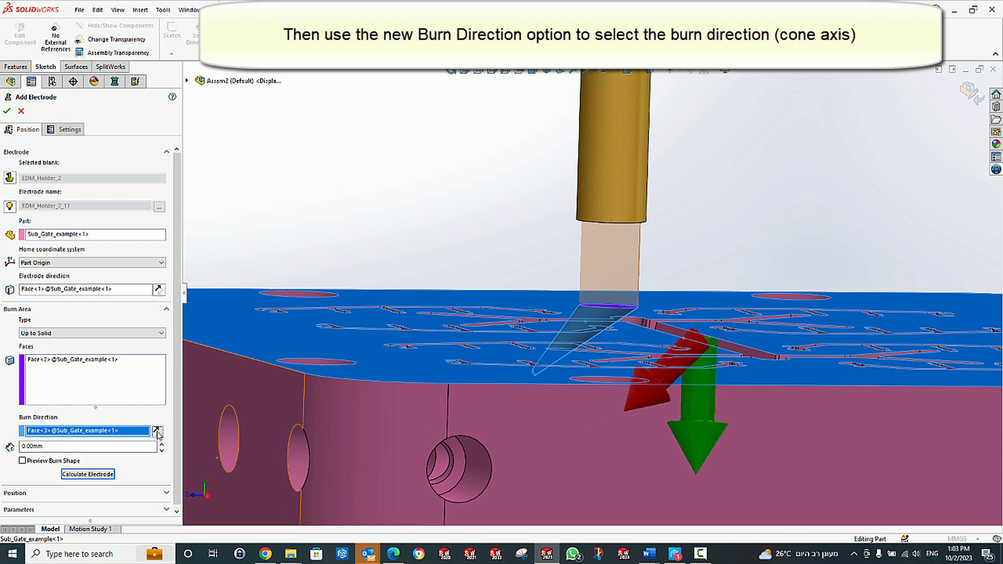
{"action": "scroll", "coordinate": [347, 385], "scroll_direction": "up", "scroll_amount": 5}
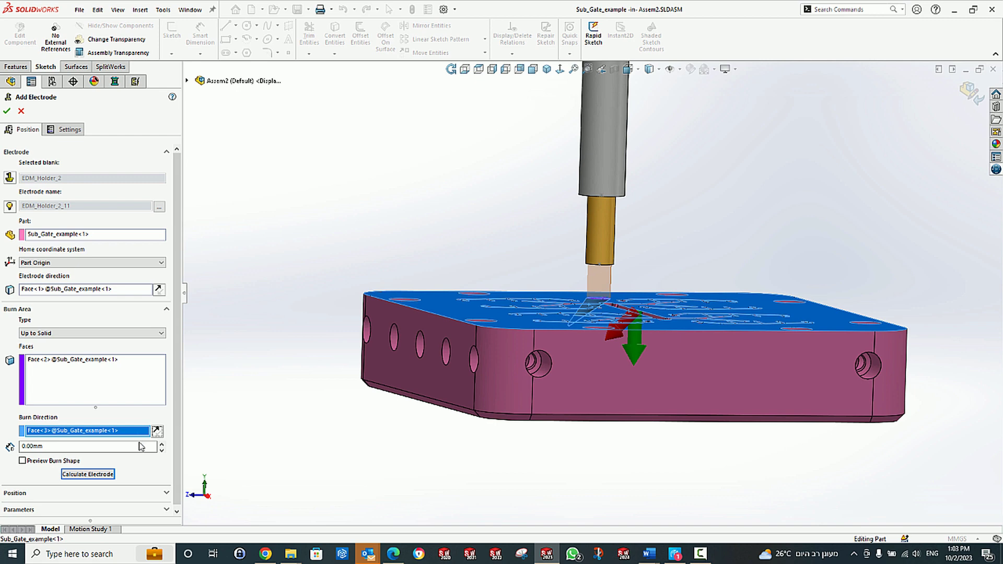
- Preview the burn shape and raise the burn distance to 6.00mm
{"action": "left_click", "coordinate": [23, 462]}
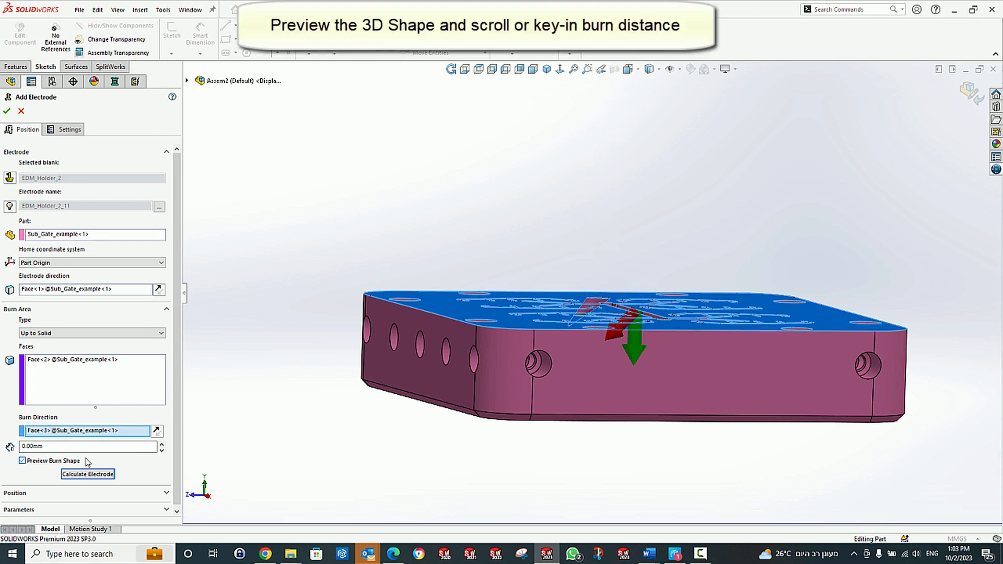
{"action": "scroll", "coordinate": [585, 340], "scroll_direction": "down", "scroll_amount": 3}
{"action": "scroll", "coordinate": [586, 340], "scroll_direction": "down", "scroll_amount": 4}
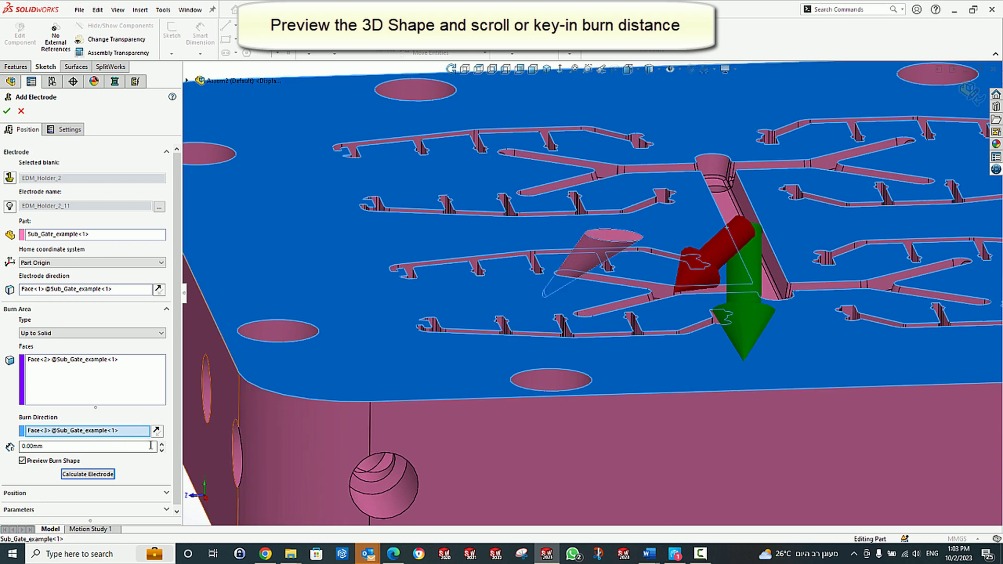
{"action": "scroll", "coordinate": [163, 448], "scroll_direction": "up", "scroll_amount": 4}
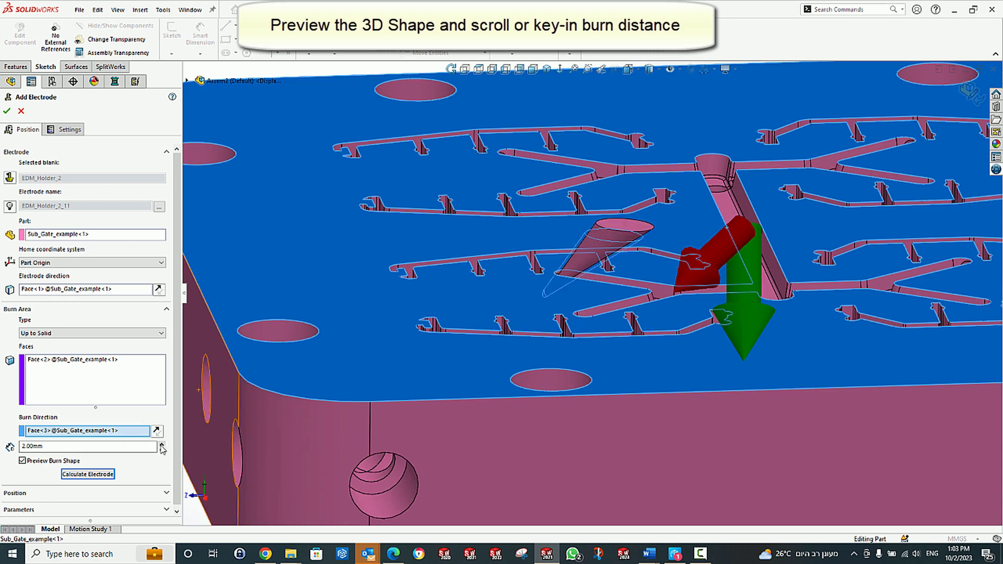
{"action": "scroll", "coordinate": [550, 235], "scroll_direction": "down", "scroll_amount": 5}
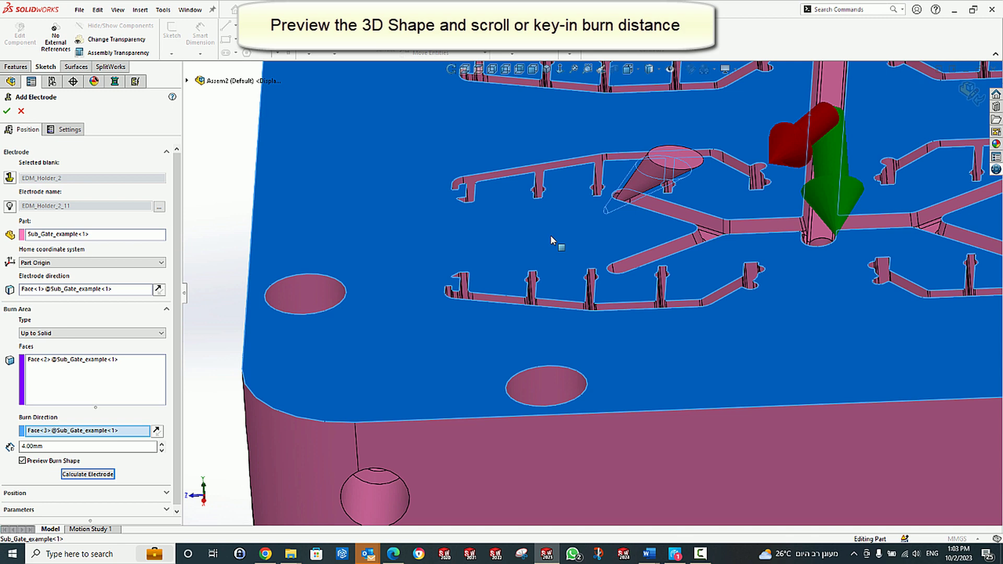
{"action": "scroll", "coordinate": [650, 219], "scroll_direction": "down", "scroll_amount": 5}
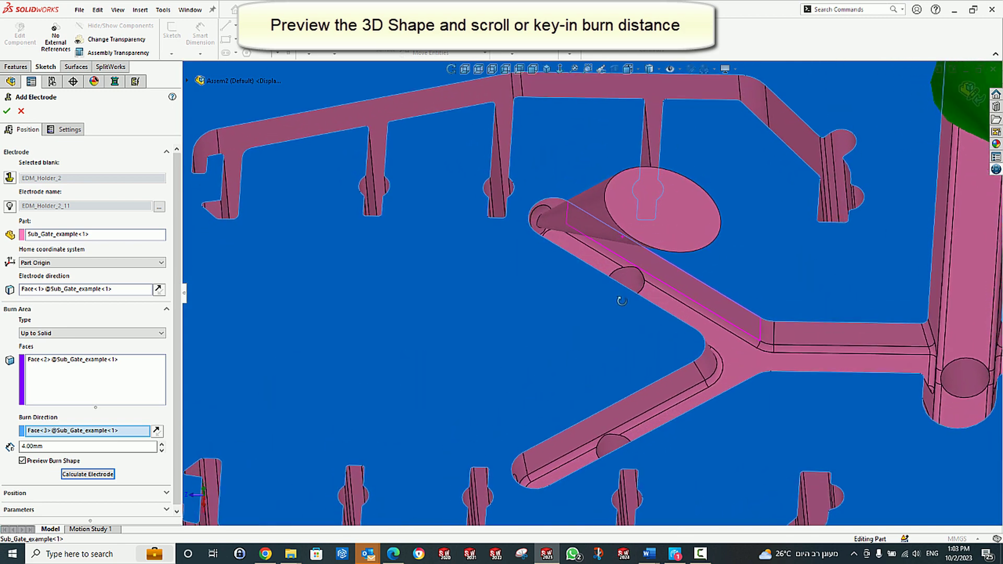
{"action": "left_click", "coordinate": [162, 444]}
{"action": "left_click", "coordinate": [162, 444]}
{"action": "middle_click_drag", "start_coordinate": [318, 388], "coordinate": [333, 278]}
{"action": "scroll", "coordinate": [334, 292], "scroll_direction": "up", "scroll_amount": 10}
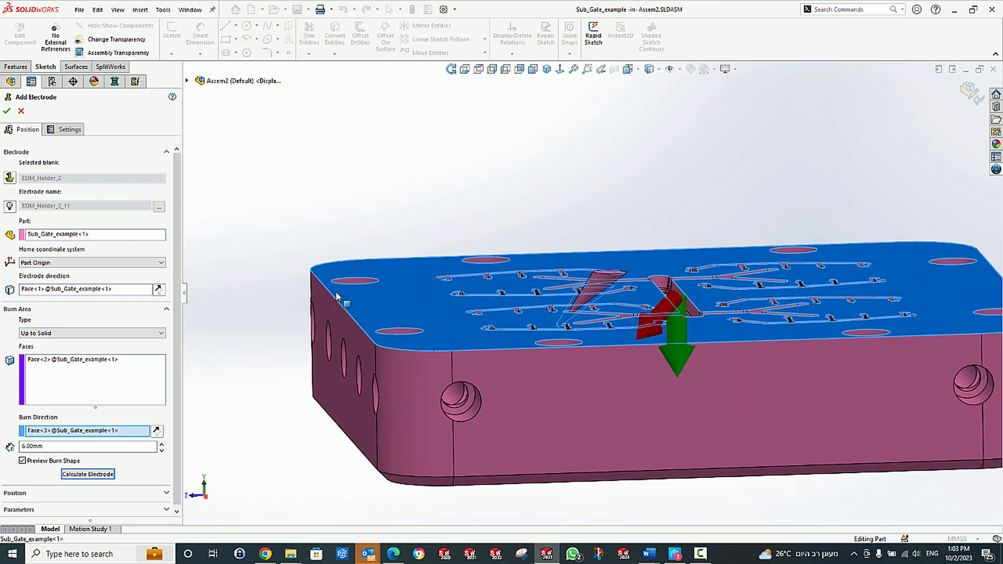
- Turn off the preview and create the EDM_Holder_2_11 electrode
{"action": "left_click", "coordinate": [22, 461]}
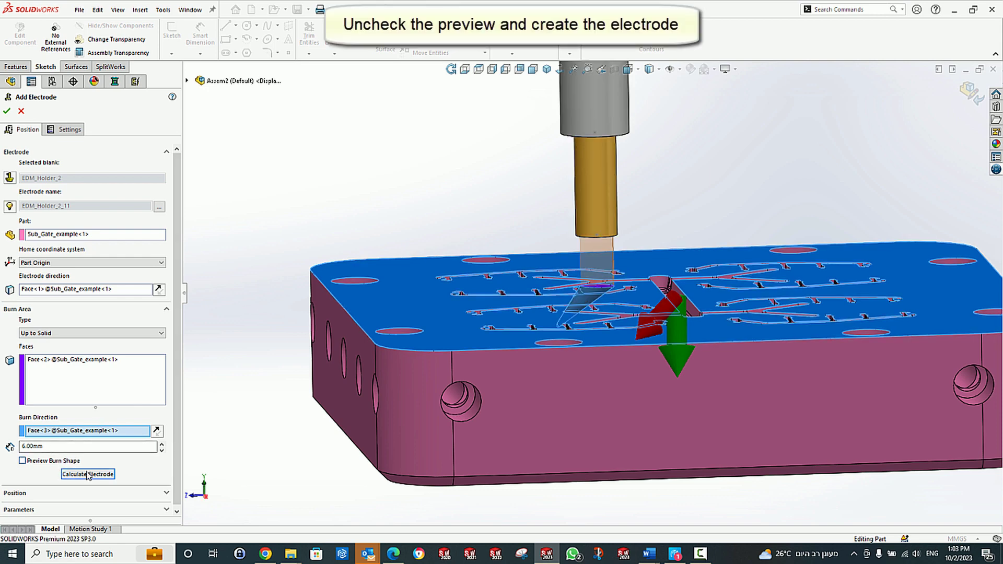
{"action": "middle_click_drag", "start_coordinate": [250, 409], "coordinate": [227, 372]}
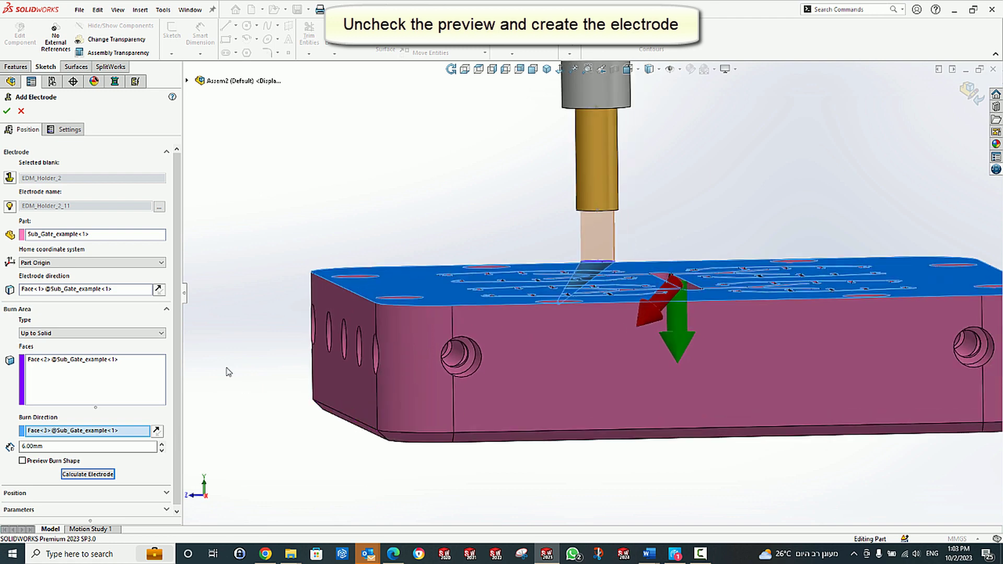
{"action": "left_click", "coordinate": [8, 111]}
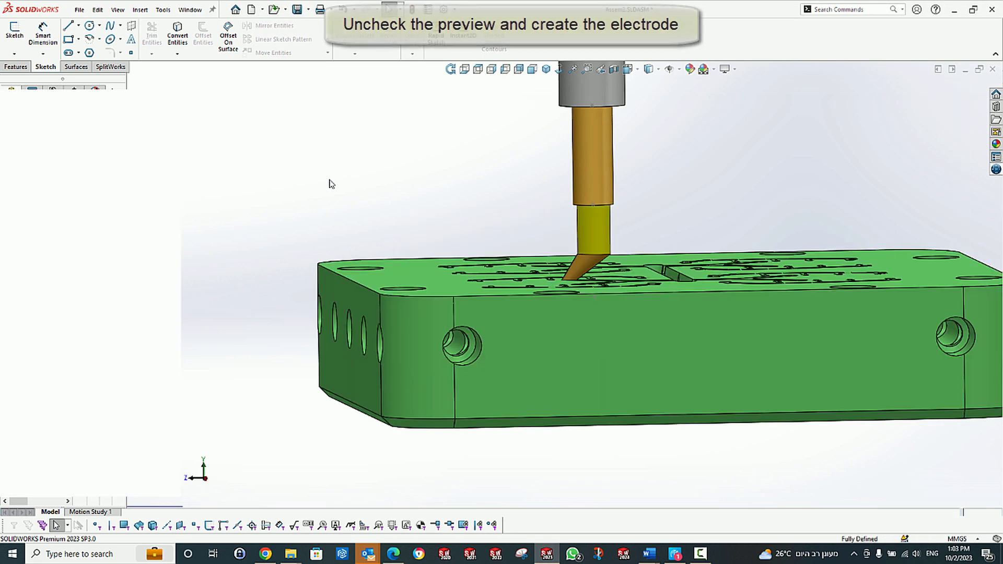
{"action": "right_click", "coordinate": [53, 109]}
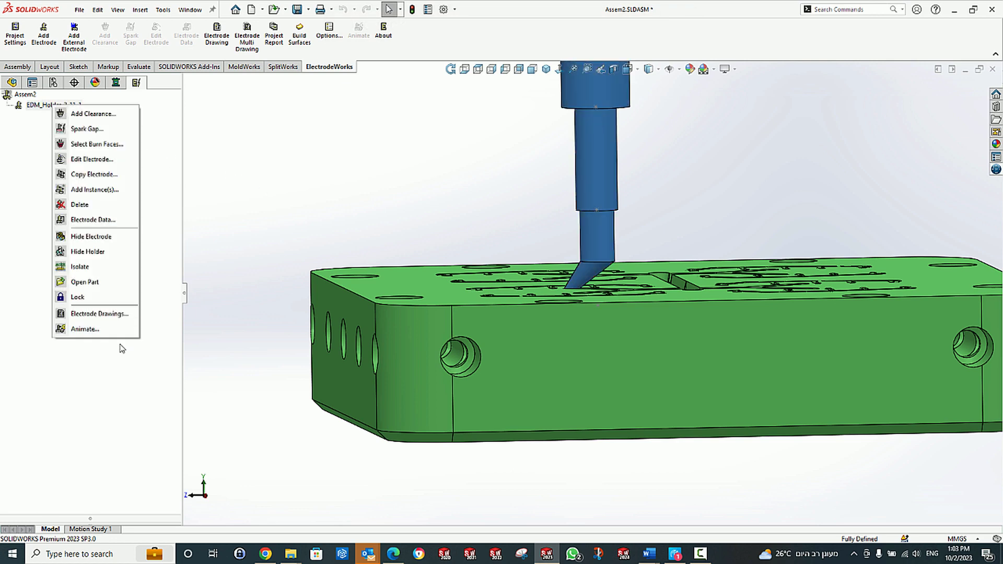
{"action": "left_click", "coordinate": [91, 329]}
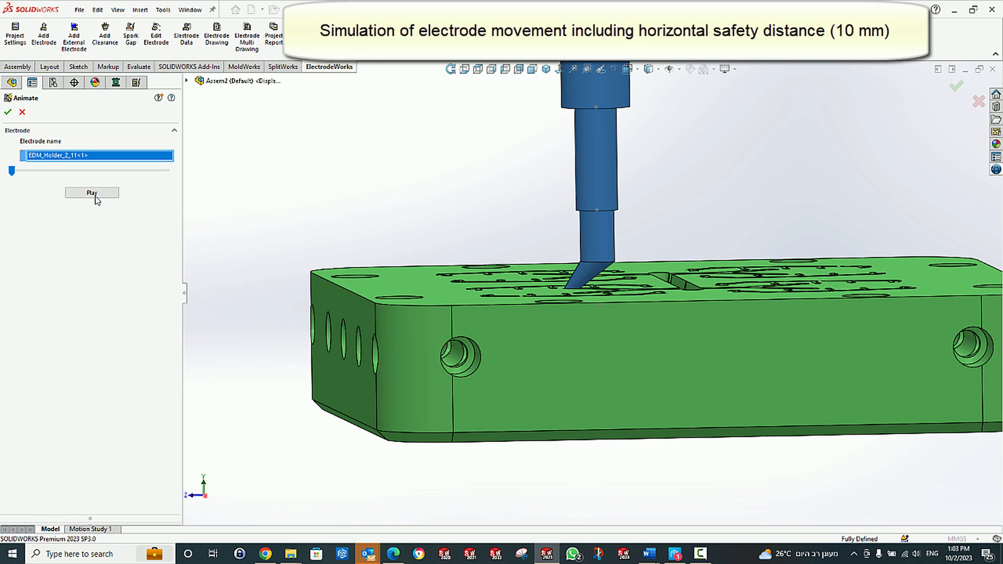
{"action": "left_click", "coordinate": [93, 193]}
{"action": "mouse_move", "coordinate": [14, 171]}
{"action": "left_mouse_down"}
{"action": "mouse_move", "coordinate": [150, 169]}
{"action": "mouse_move", "coordinate": [11, 175]}
{"action": "left_mouse_up"}
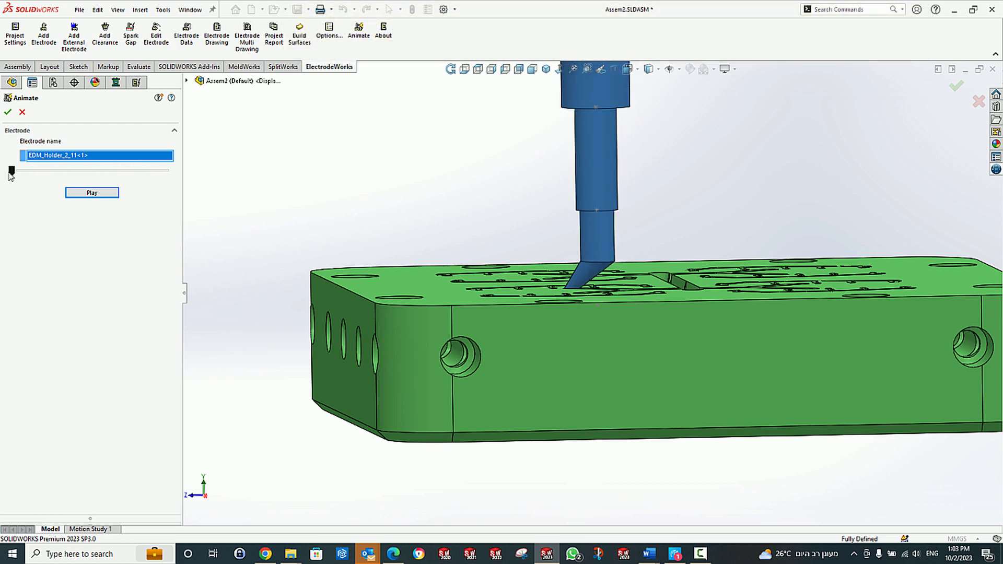
{"action": "left_click", "coordinate": [8, 111]}
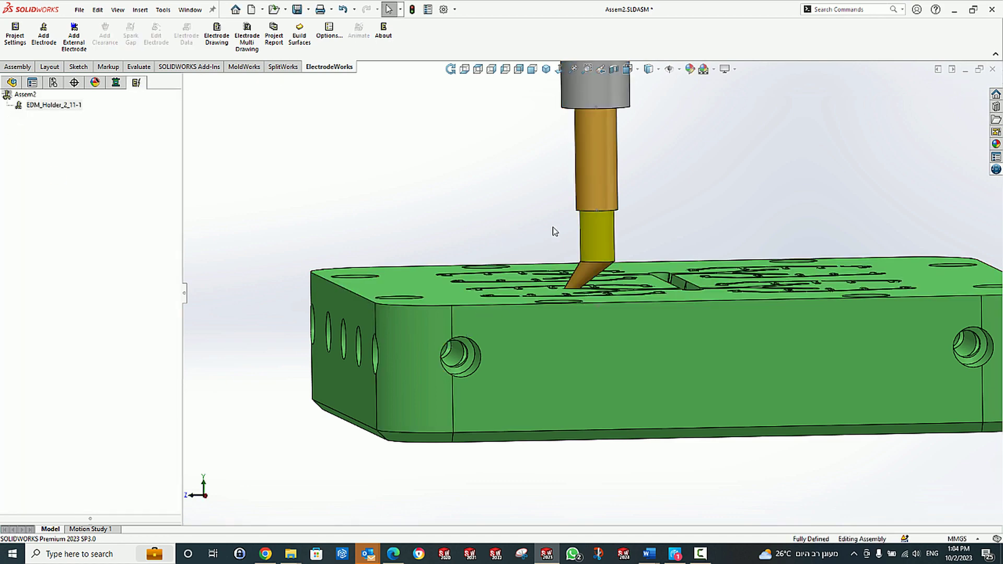
- View the EDM_Holder_2_11 electrode tip from above and open its context menu
{"action": "scroll", "coordinate": [635, 242], "scroll_direction": "down", "scroll_amount": 3}
{"action": "middle_click_drag", "start_coordinate": [635, 243], "coordinate": [583, 368]}
{"action": "scroll", "coordinate": [524, 287], "scroll_direction": "down", "scroll_amount": 5}
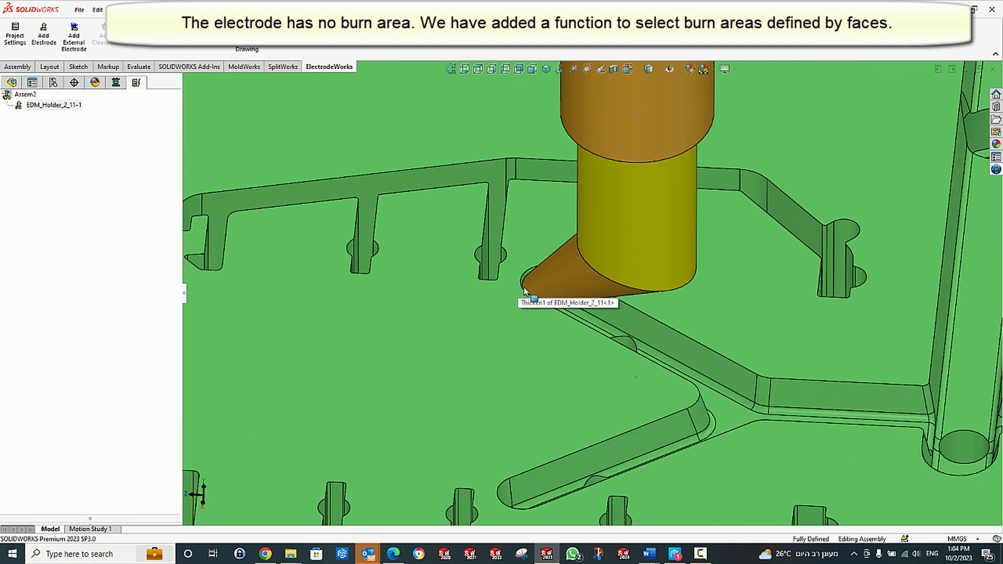
{"action": "scroll", "coordinate": [538, 286], "scroll_direction": "up", "scroll_amount": 6}
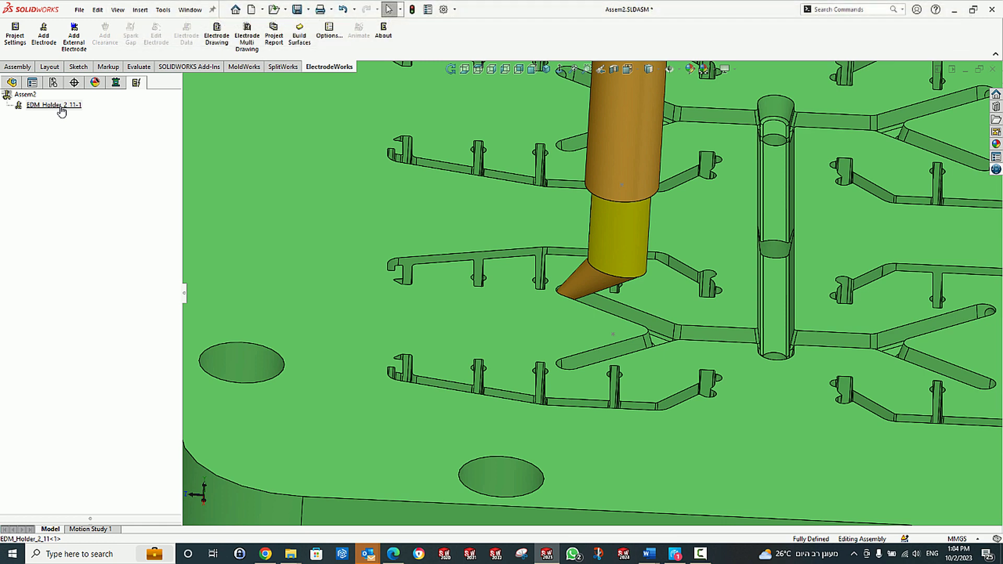
{"action": "right_click", "coordinate": [633, 174]}
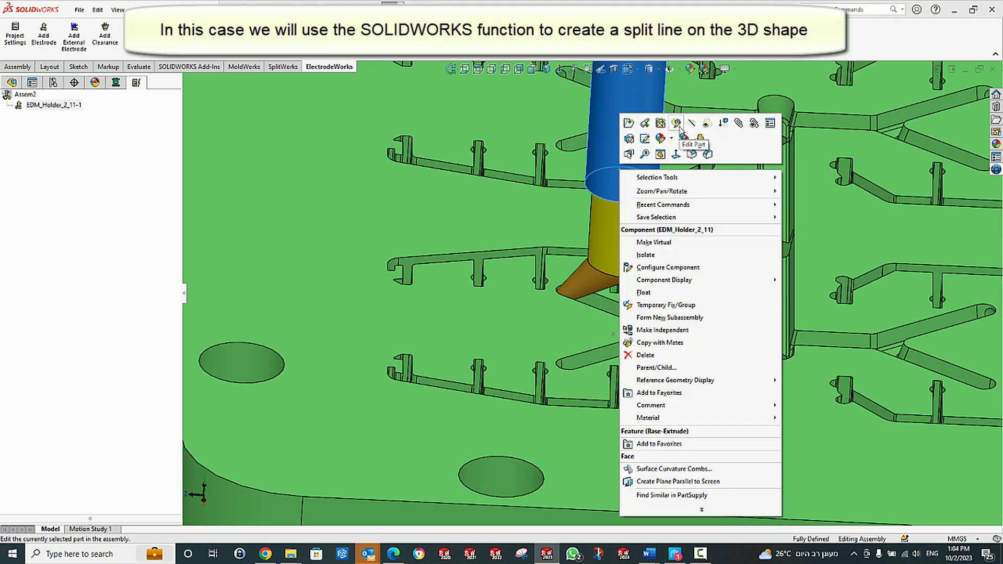
- Edit the EDM_Holder electrode part in context of the assembly
{"action": "left_click", "coordinate": [678, 126]}
{"action": "scroll", "coordinate": [616, 231], "scroll_direction": "up", "scroll_amount": 5}
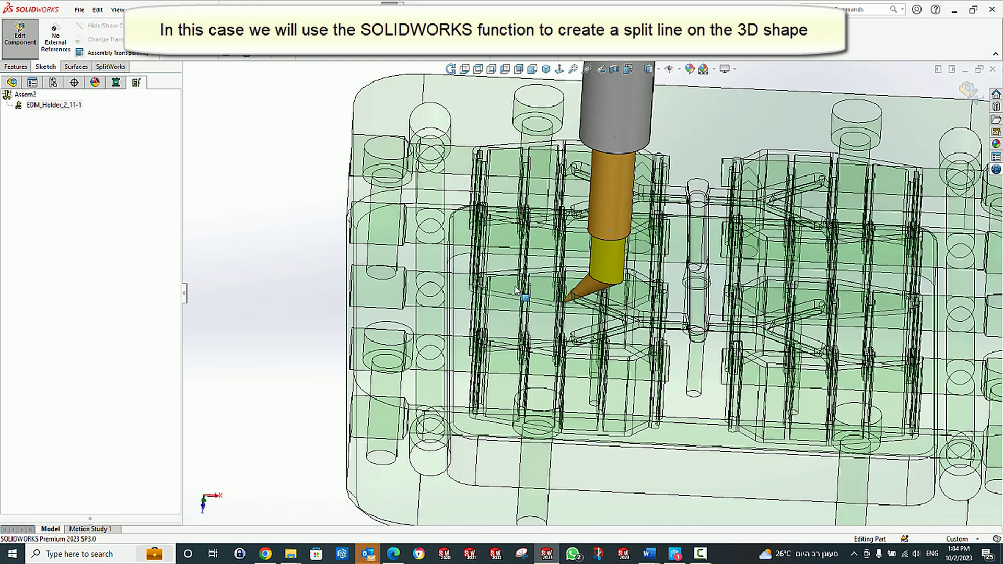
{"action": "middle_click_drag", "start_coordinate": [514, 289], "coordinate": [323, 136]}
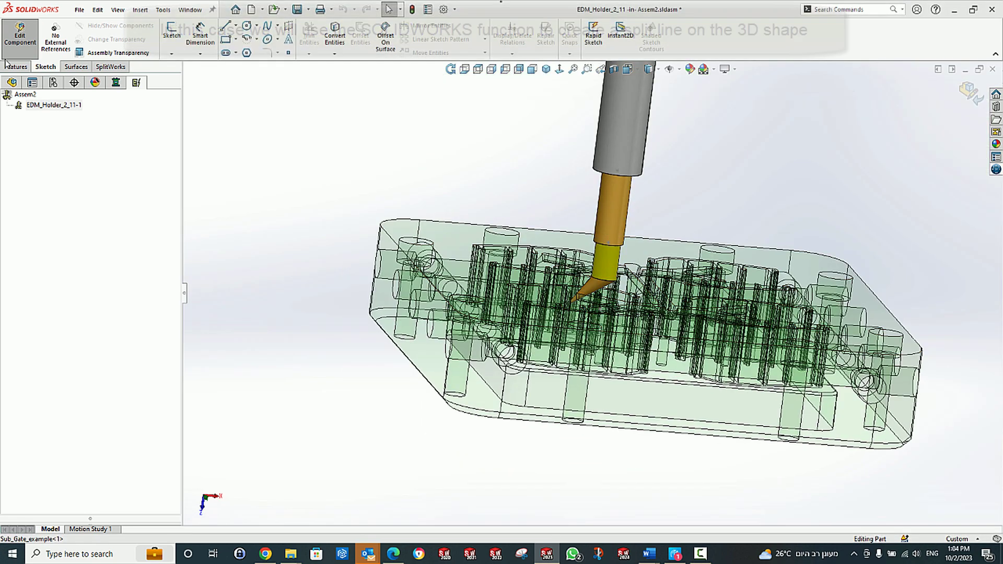
- Insert a reference plane on the Sub_Gate_example top face at 0.00mm offset
{"action": "left_click", "coordinate": [140, 10]}
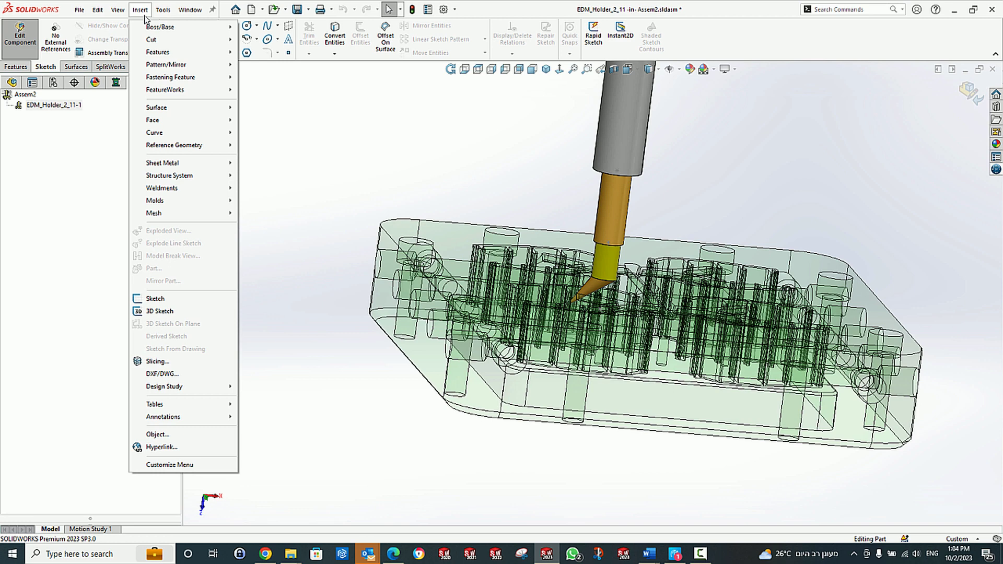
{"action": "mouse_move", "coordinate": [173, 145]}
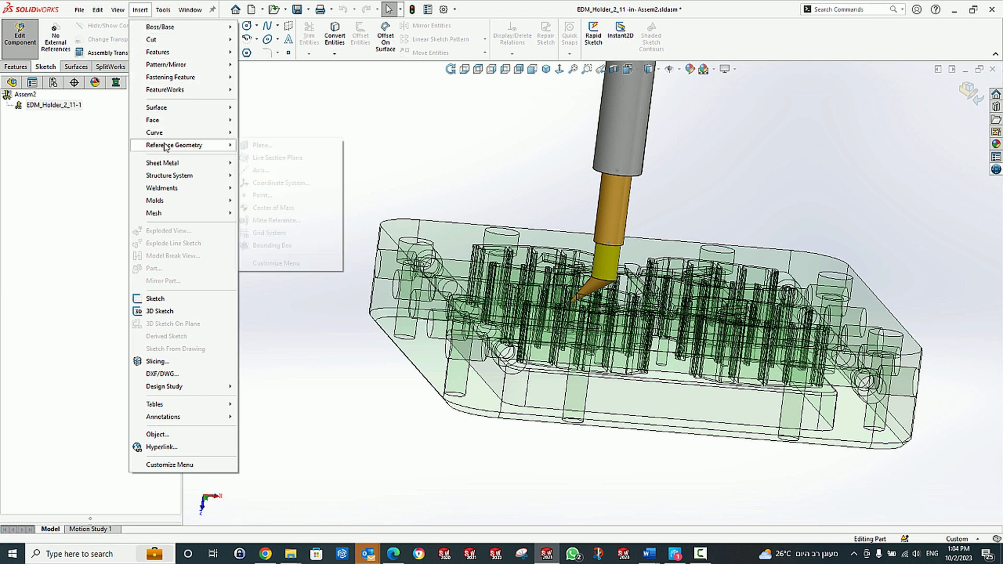
{"action": "left_click", "coordinate": [262, 145]}
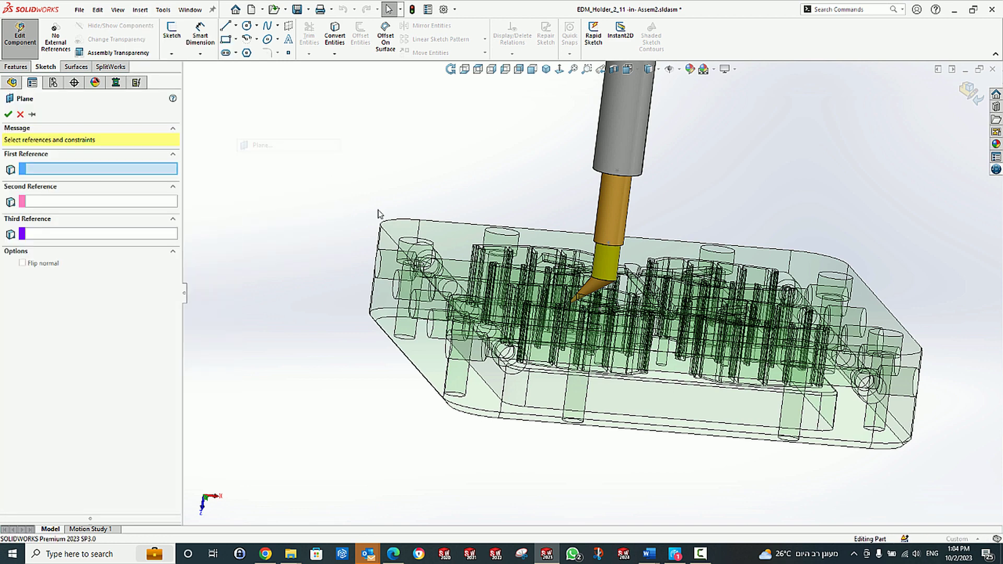
{"action": "left_click", "coordinate": [456, 239]}
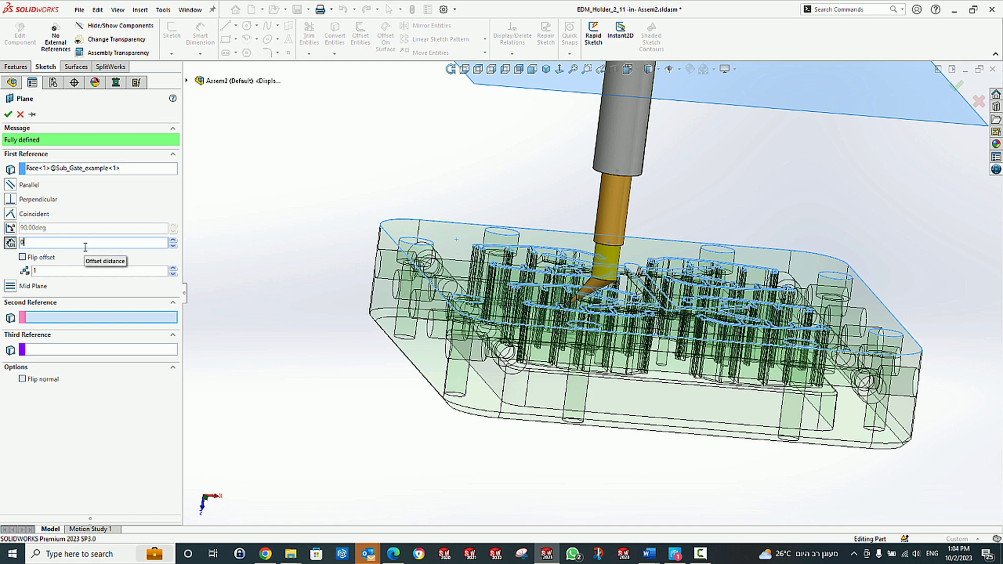
{"action": "key", "text": "Return"}
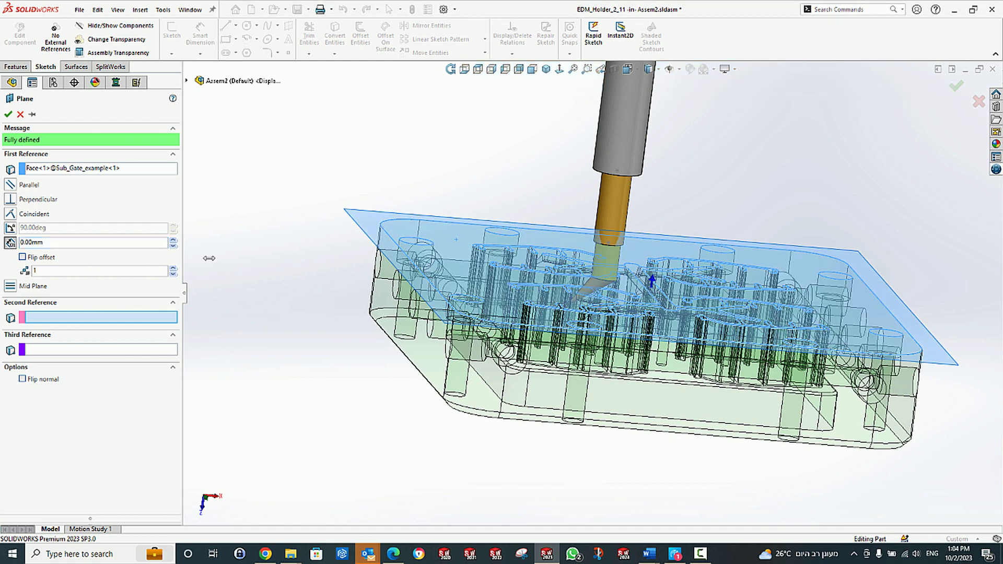
{"action": "left_click", "coordinate": [9, 115]}
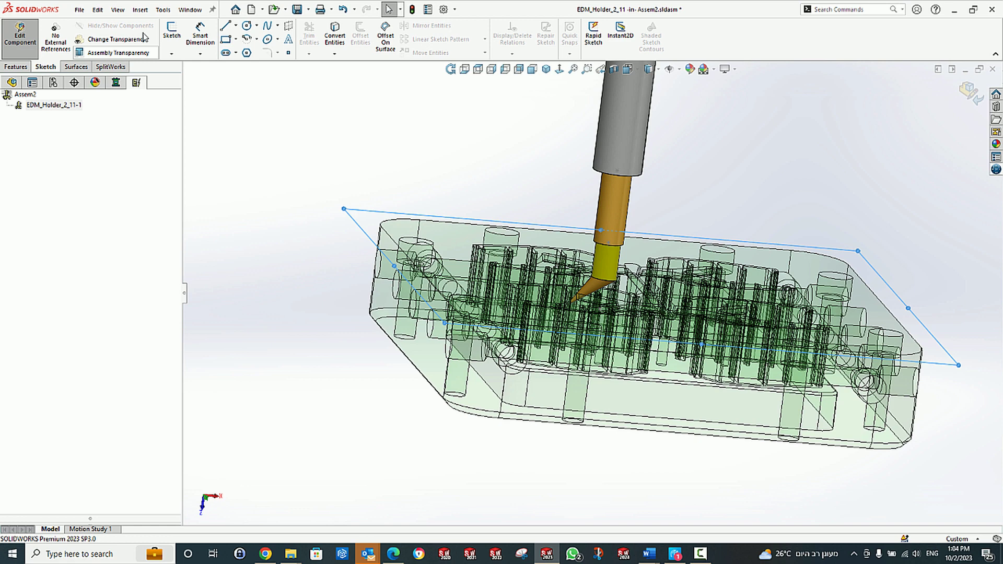
- Split the electrode's Face<1> with an Intersection split line along Plane3
{"action": "left_click", "coordinate": [140, 9]}
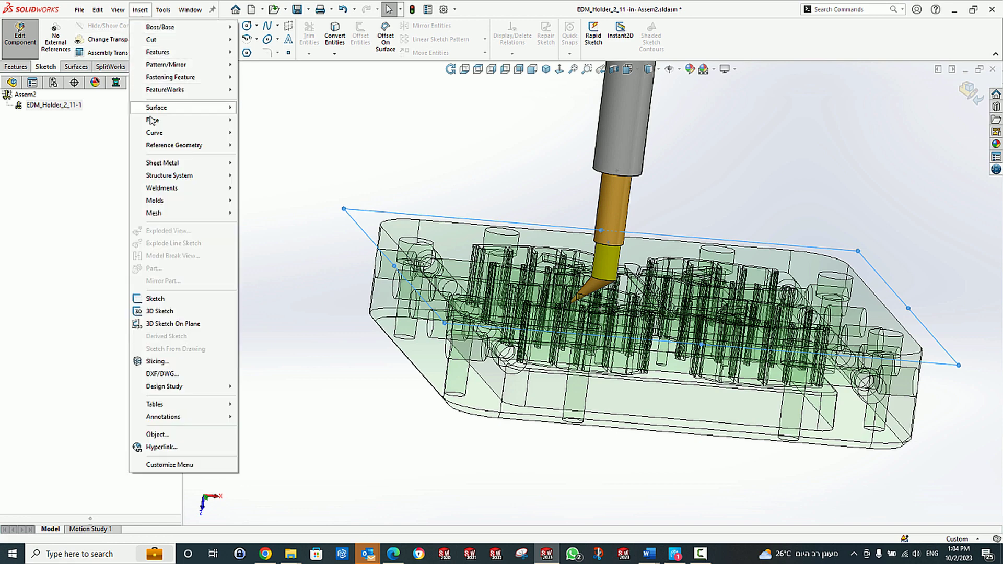
{"action": "mouse_move", "coordinate": [154, 132]}
{"action": "left_click", "coordinate": [264, 133]}
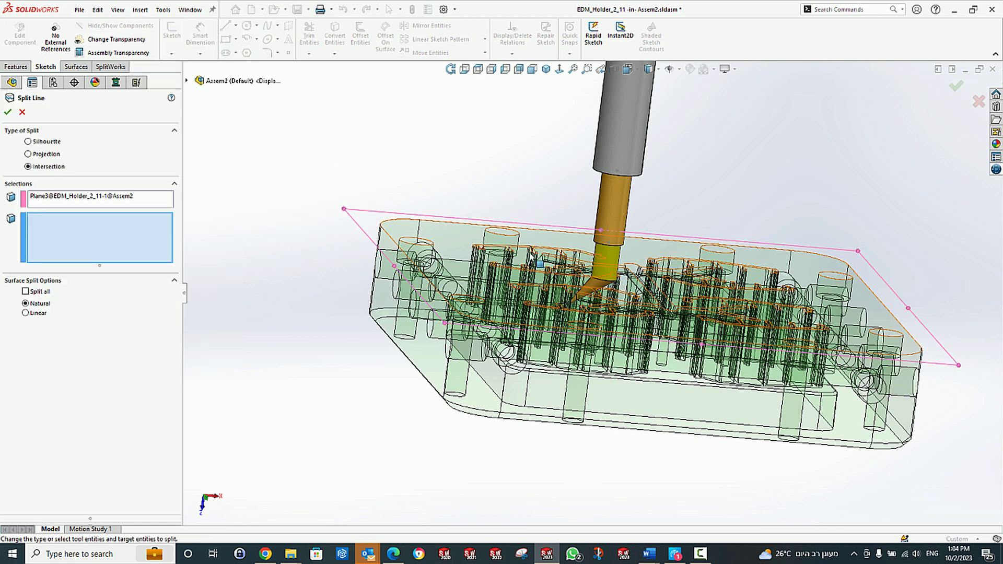
{"action": "left_click", "coordinate": [594, 289]}
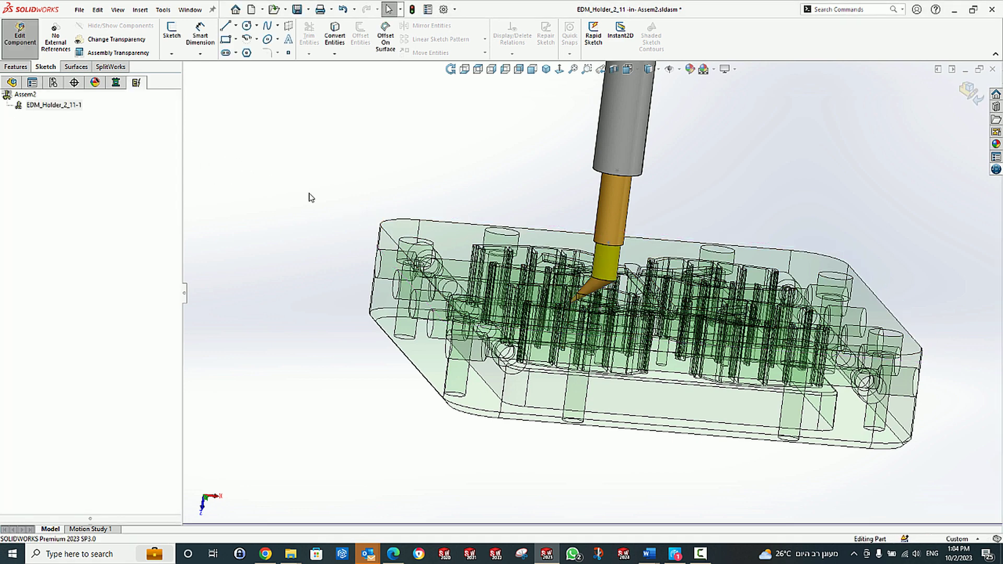
{"action": "scroll", "coordinate": [641, 303], "scroll_direction": "down", "scroll_amount": 3}
{"action": "scroll", "coordinate": [642, 305], "scroll_direction": "down", "scroll_amount": 2}
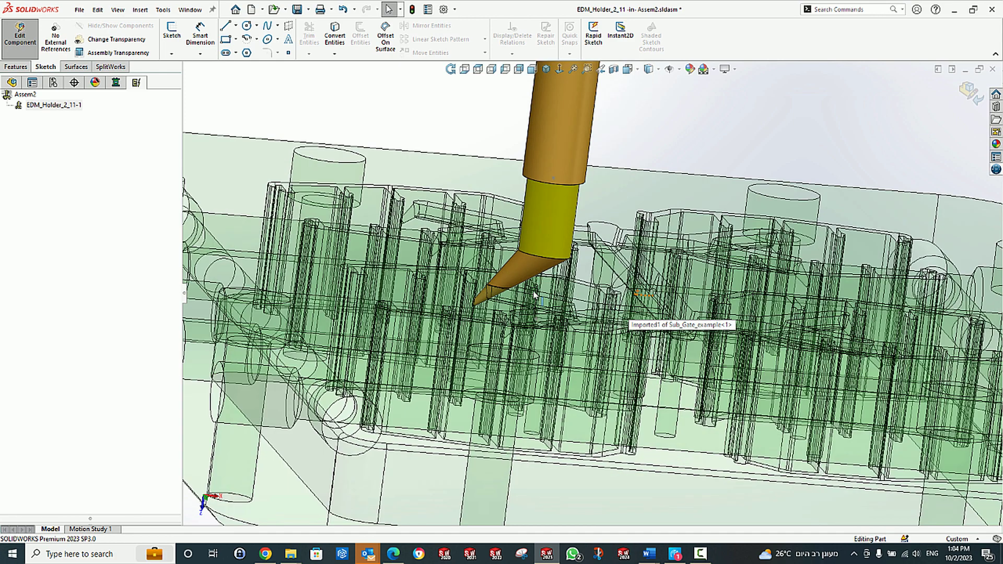
- Select the three split tip faces, Face<1> to Face<3>, as the holder's burn faces
{"action": "right_click", "coordinate": [67, 107]}
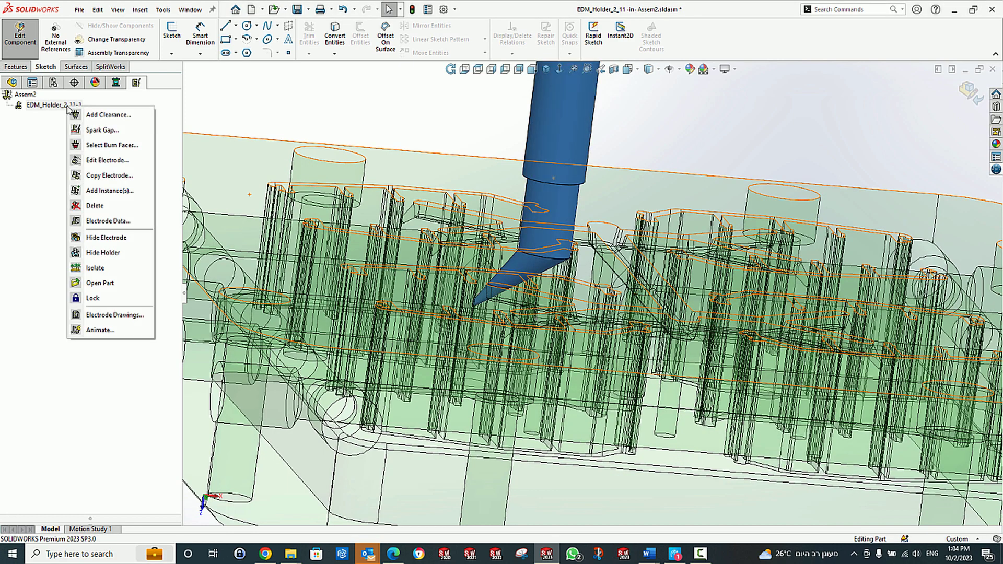
{"action": "left_click", "coordinate": [90, 147]}
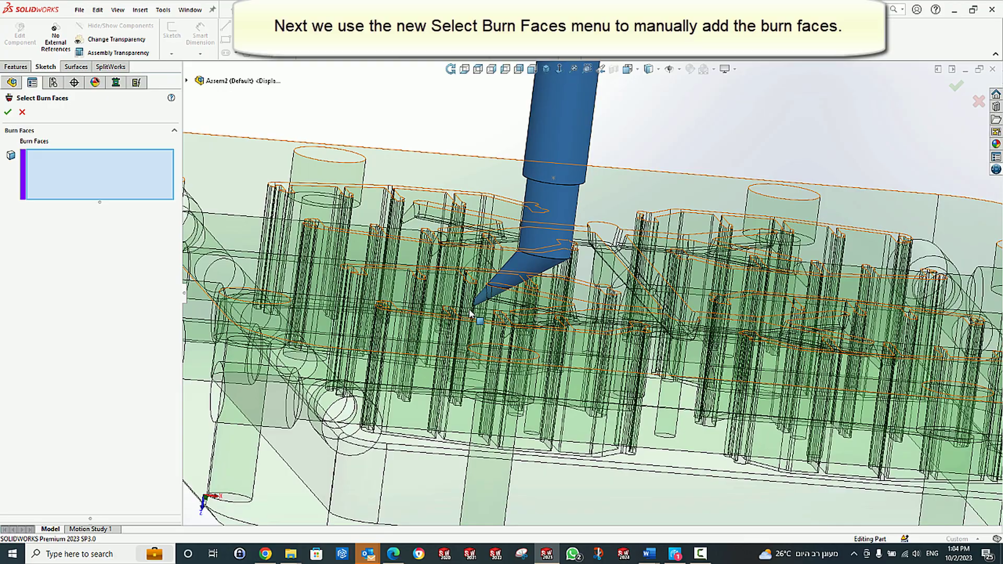
{"action": "scroll", "coordinate": [491, 303], "scroll_direction": "down", "scroll_amount": 5}
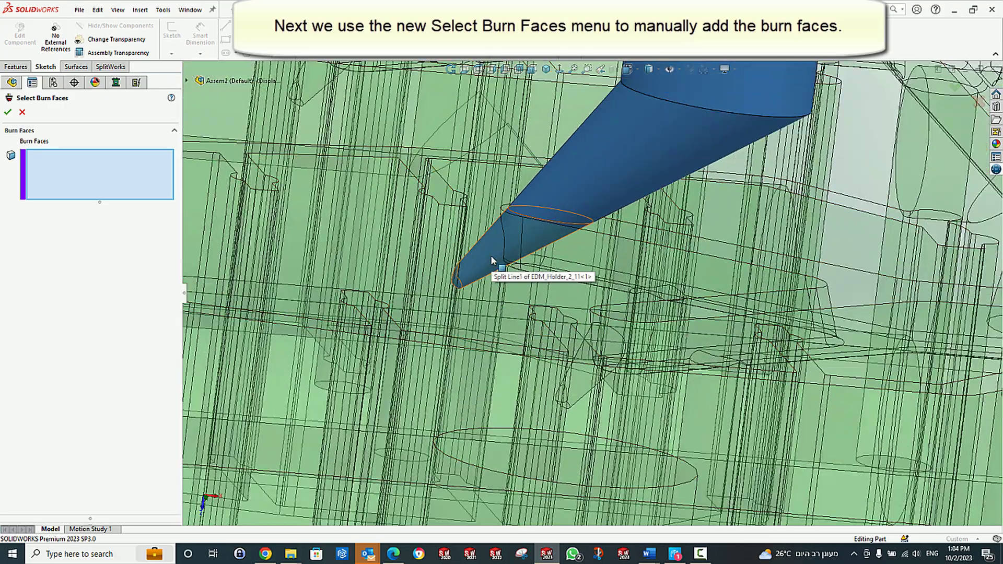
{"action": "left_click", "coordinate": [491, 260]}
{"action": "middle_click_drag", "start_coordinate": [487, 257], "coordinate": [563, 313]}
{"action": "scroll", "coordinate": [442, 259], "scroll_direction": "down", "scroll_amount": 4}
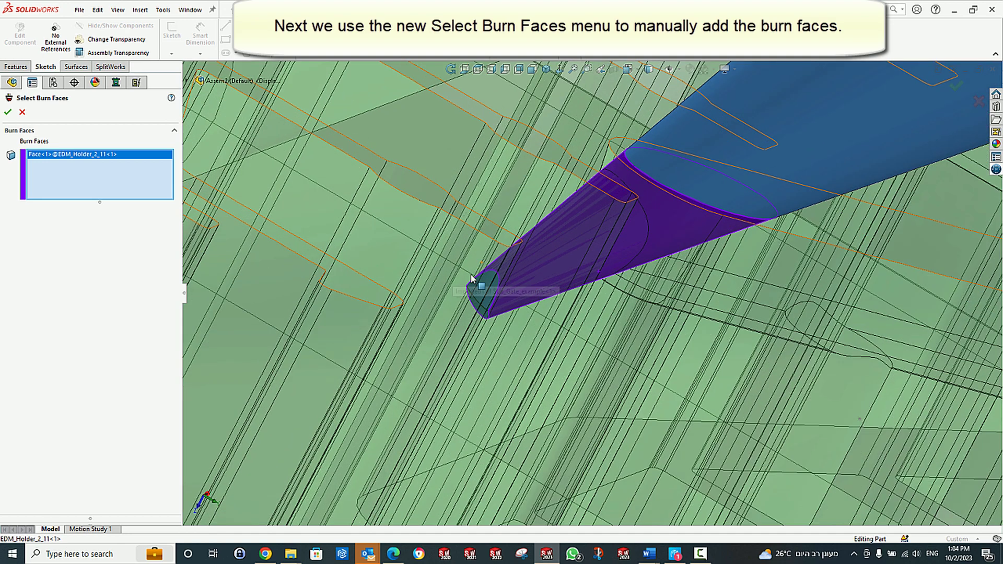
{"action": "left_click", "coordinate": [481, 289]}
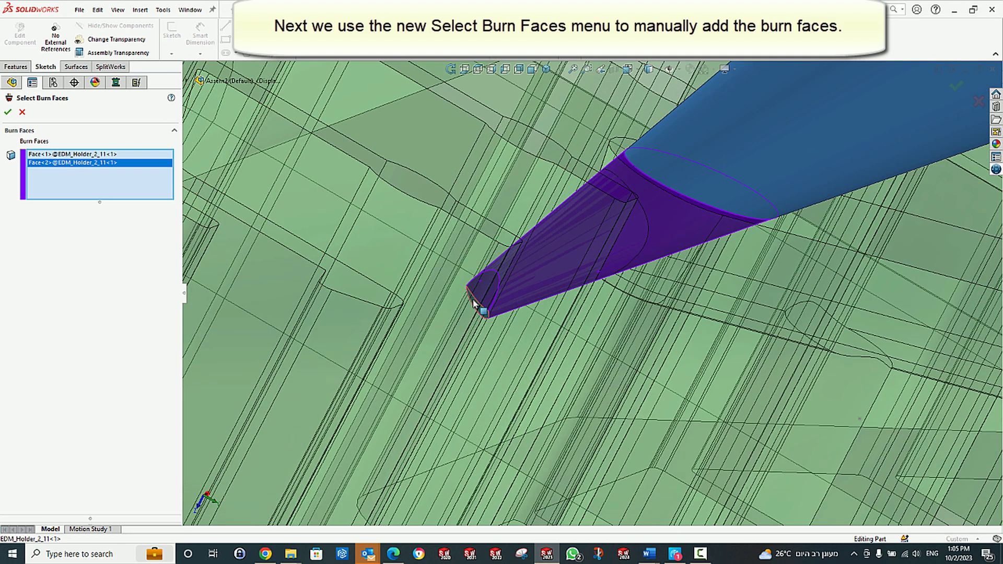
{"action": "left_click", "coordinate": [473, 303]}
{"action": "scroll", "coordinate": [472, 302], "scroll_direction": "up", "scroll_amount": 6}
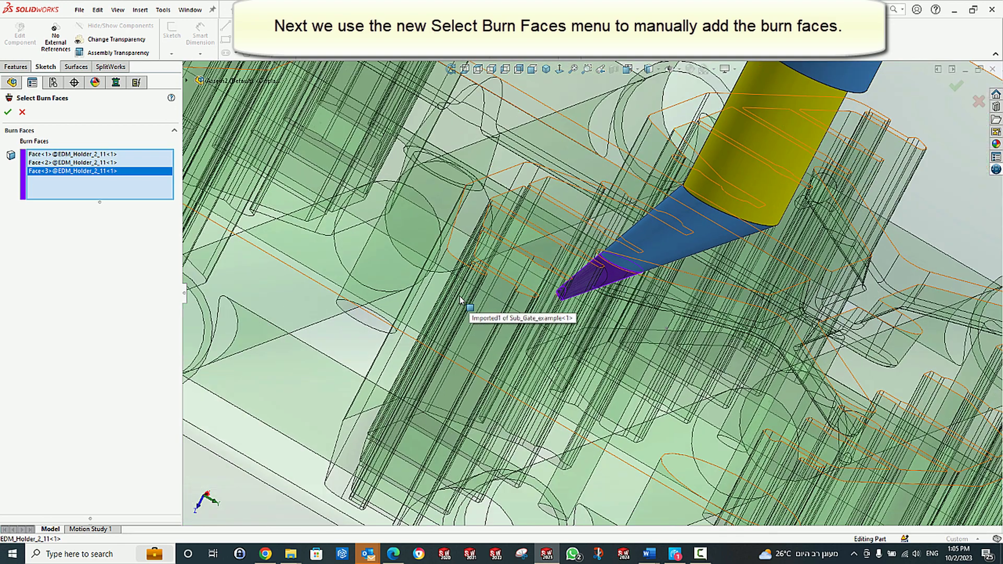
{"action": "middle_click_drag", "start_coordinate": [453, 289], "coordinate": [418, 269]}
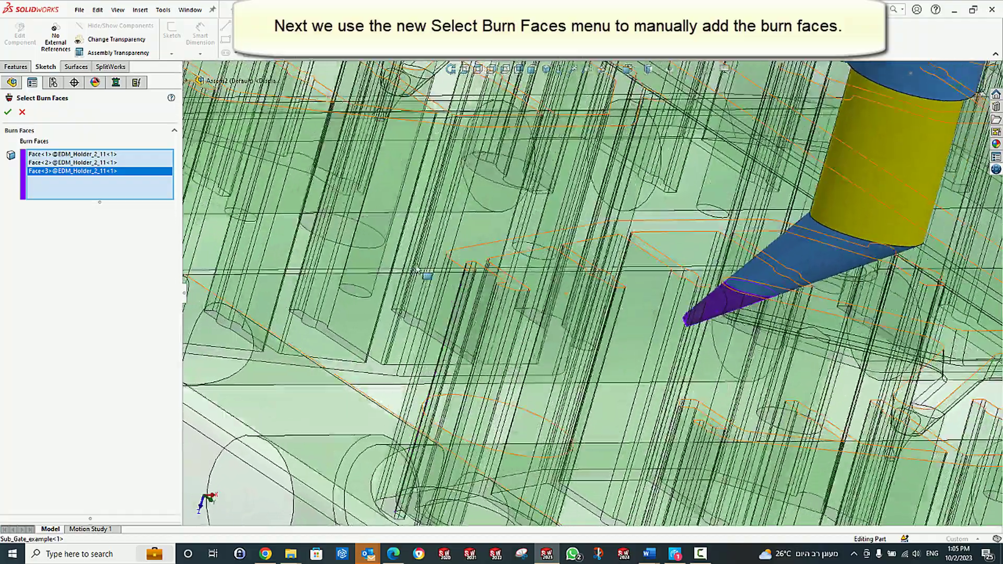
{"action": "left_click", "coordinate": [938, 69]}
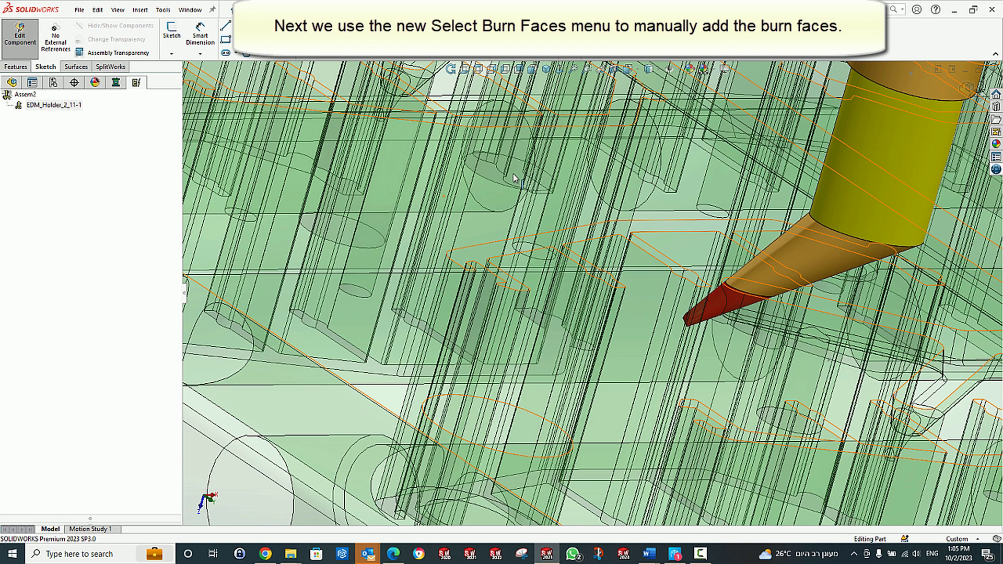
- Exit Edit Component and view the whole Assem2 assembly
{"action": "scroll", "coordinate": [955, 157], "scroll_direction": "up", "scroll_amount": 5}
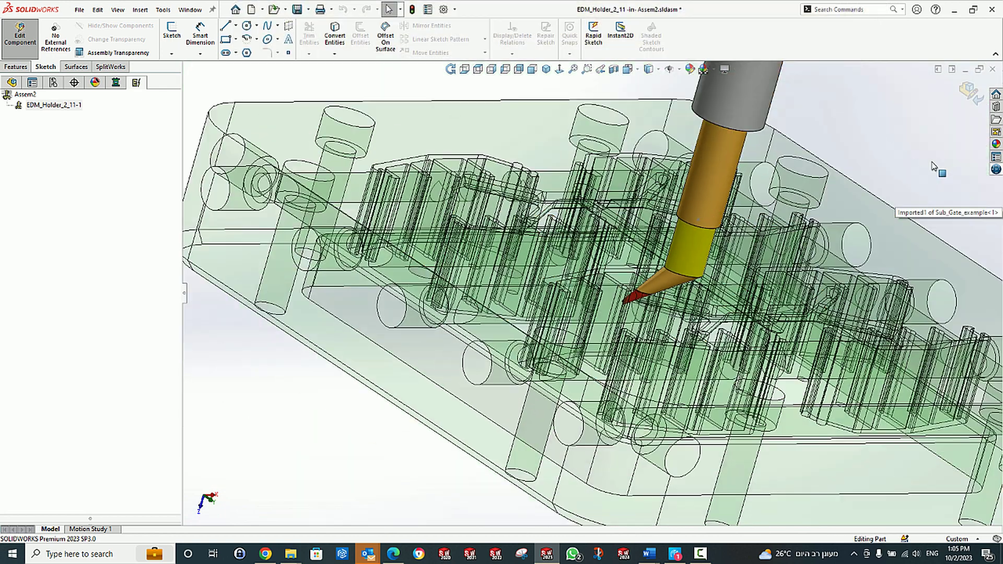
{"action": "left_click", "coordinate": [963, 93]}
{"action": "middle_click_drag", "start_coordinate": [647, 238], "coordinate": [673, 248]}
- Apply a 0.10mm Shell-type spark gap to EDM_Holder_2_11's three burn faces
{"action": "scroll", "coordinate": [739, 266], "scroll_direction": "down", "scroll_amount": 4}
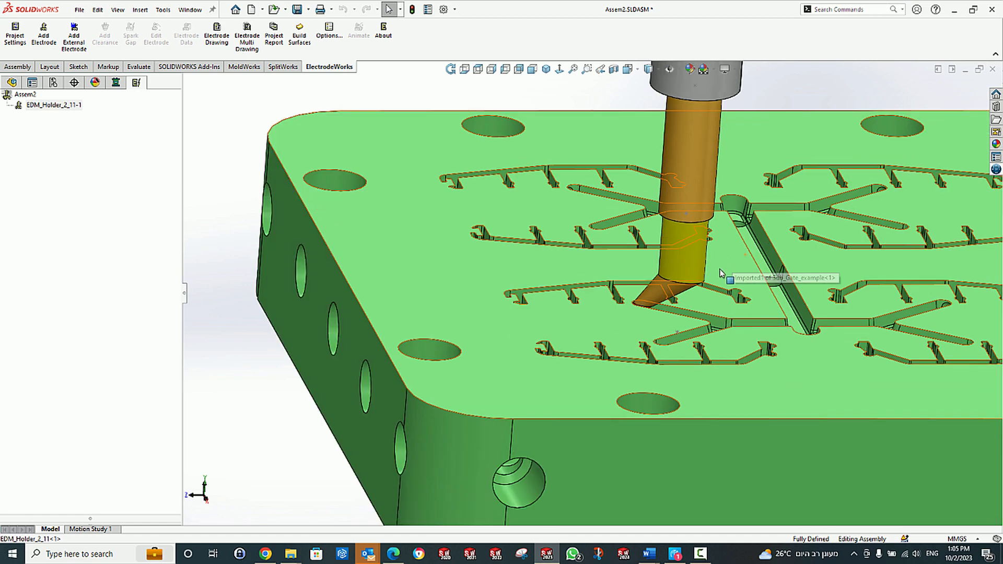
{"action": "mouse_move", "coordinate": [634, 313]}
{"action": "middle_mouse_down"}
{"action": "mouse_move", "coordinate": [609, 354]}
{"action": "mouse_move", "coordinate": [625, 310]}
{"action": "middle_mouse_up"}
{"action": "scroll", "coordinate": [625, 311], "scroll_direction": "up", "scroll_amount": 5}
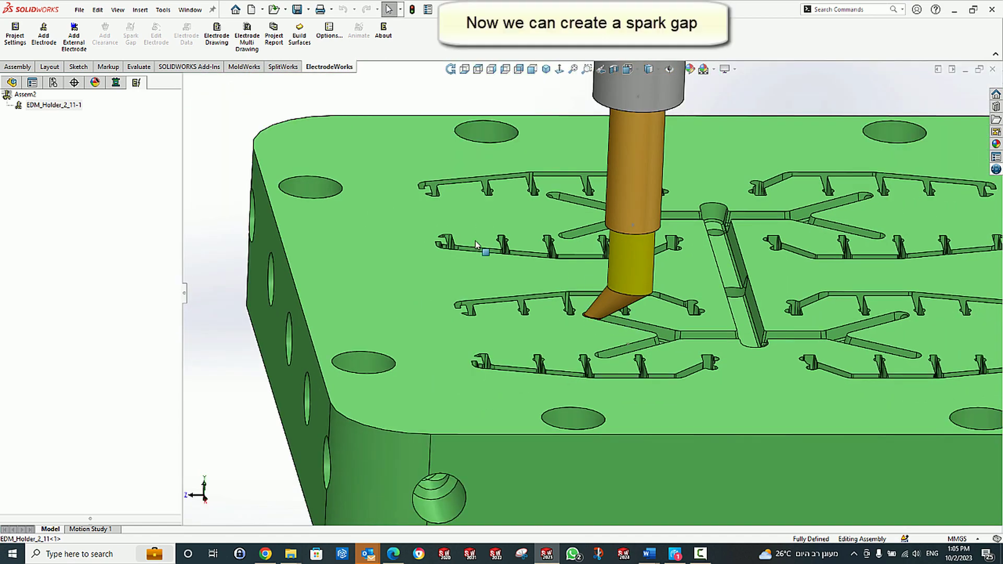
{"action": "right_click", "coordinate": [55, 106]}
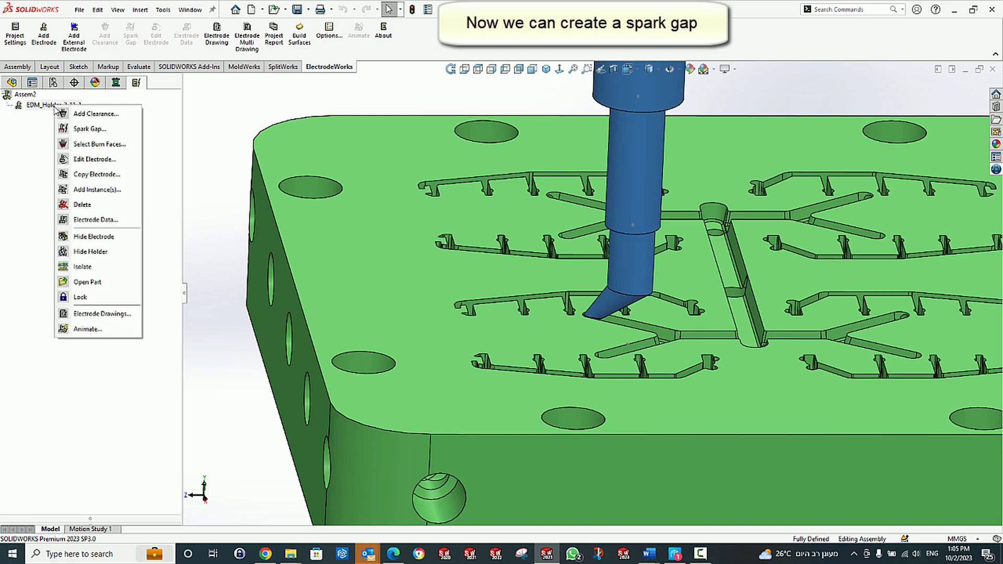
{"action": "left_click", "coordinate": [85, 129]}
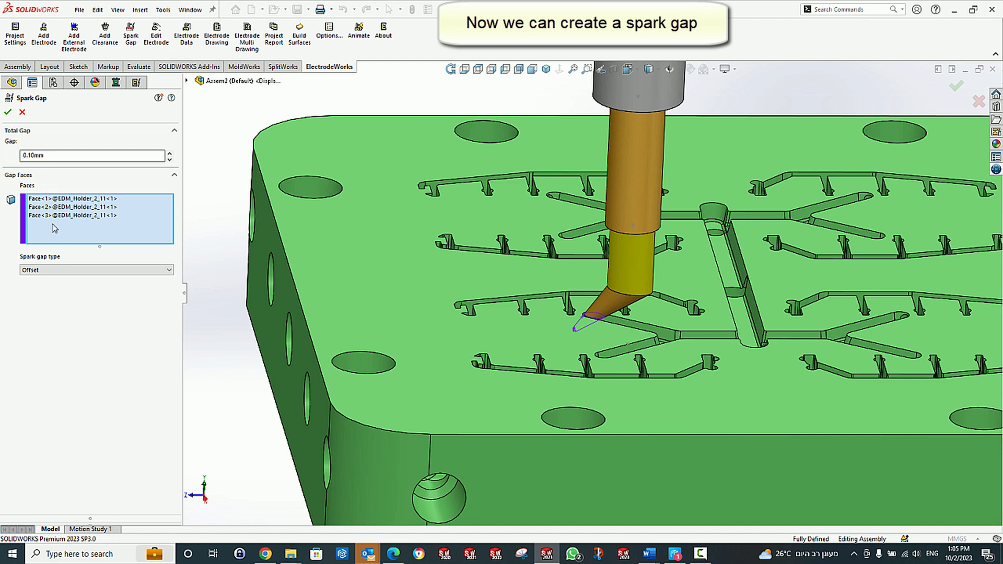
{"action": "left_click", "coordinate": [64, 270]}
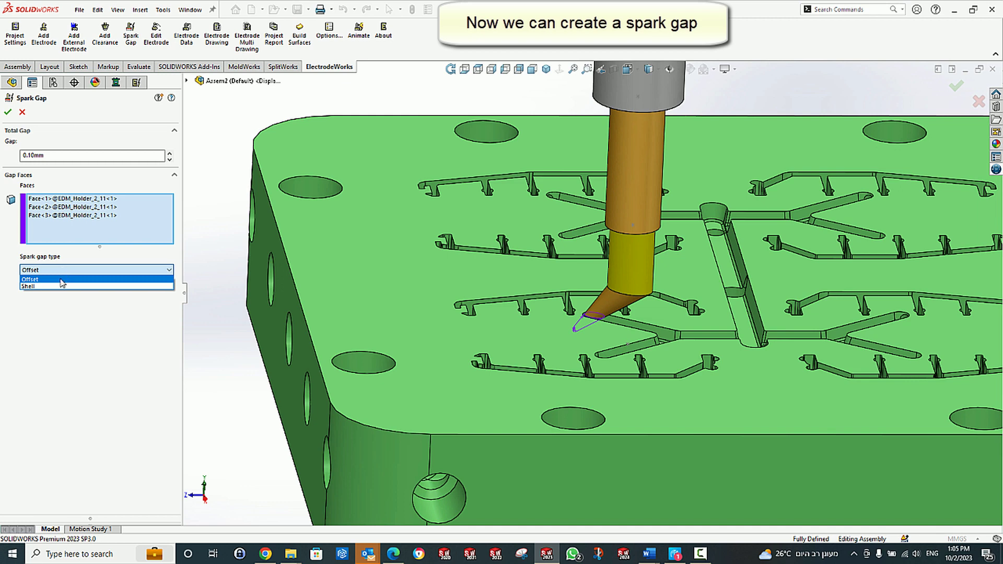
{"action": "left_click", "coordinate": [63, 287]}
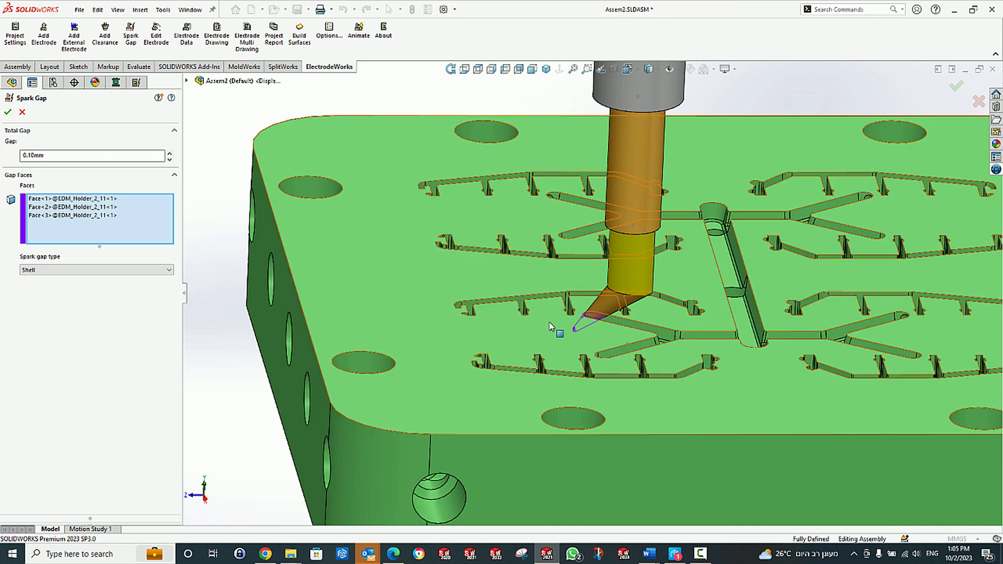
{"action": "scroll", "coordinate": [549, 326], "scroll_direction": "down", "scroll_amount": 4}
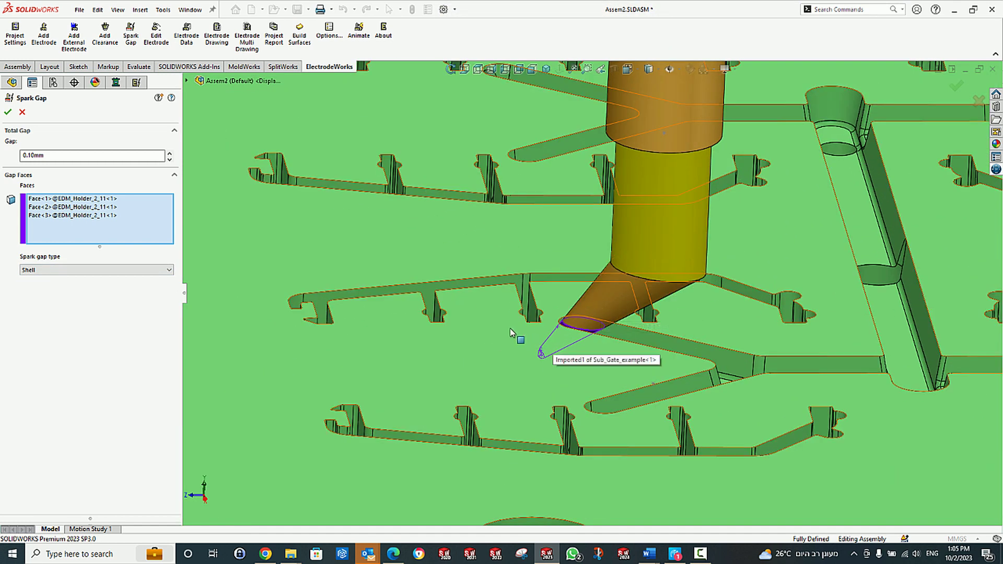
{"action": "key", "text": "Return"}
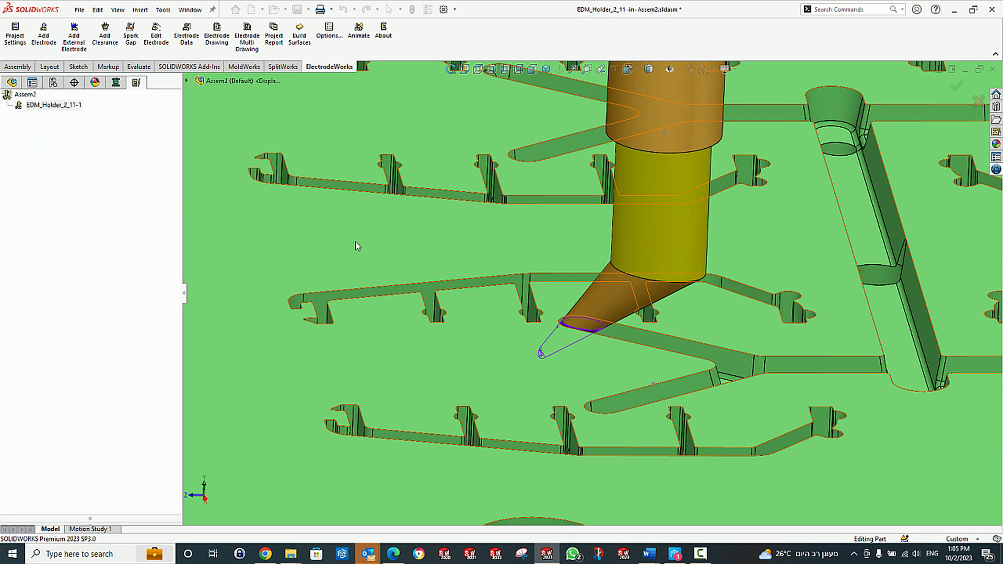
{"action": "middle_click_drag", "start_coordinate": [536, 329], "coordinate": [526, 387]}
{"action": "scroll", "coordinate": [579, 339], "scroll_direction": "down", "scroll_amount": 5}
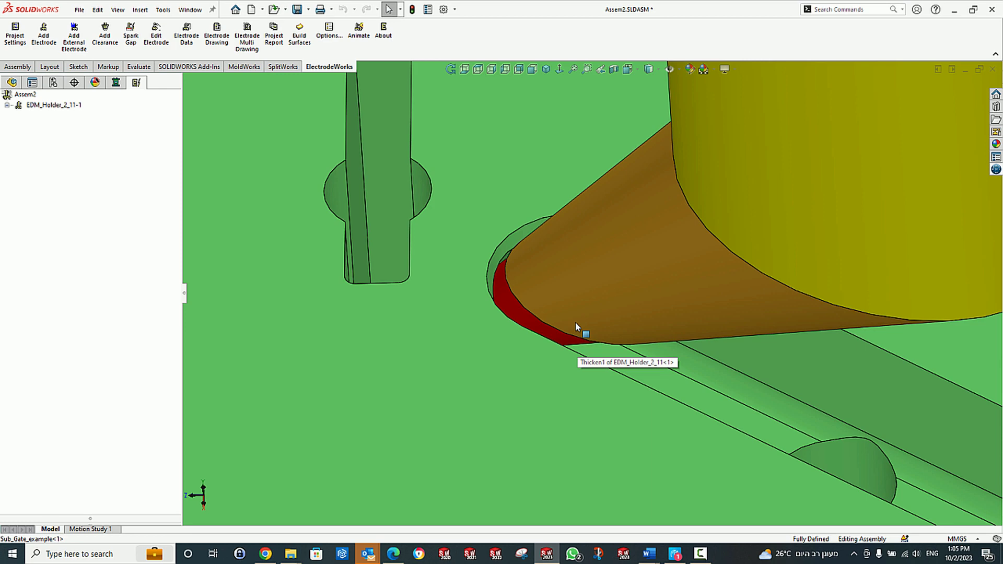
{"action": "middle_click_drag", "start_coordinate": [566, 312], "coordinate": [575, 273]}
{"action": "scroll", "coordinate": [579, 284], "scroll_direction": "up", "scroll_amount": 8}
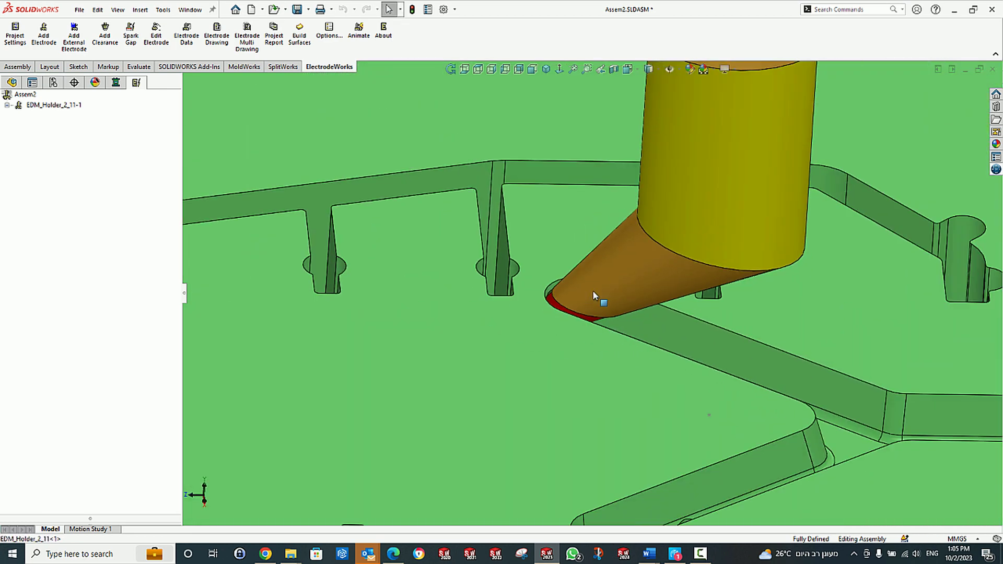
{"action": "scroll", "coordinate": [612, 297], "scroll_direction": "up", "scroll_amount": 4}
{"action": "middle_click_drag", "start_coordinate": [611, 289], "coordinate": [443, 249]}
{"action": "scroll", "coordinate": [657, 186], "scroll_direction": "down", "scroll_amount": 3}
{"action": "scroll", "coordinate": [657, 185], "scroll_direction": "up", "scroll_amount": 5}
- Start Copy Electrode and pick the sub-gate face as the copy reference
{"action": "right_click", "coordinate": [54, 106]}
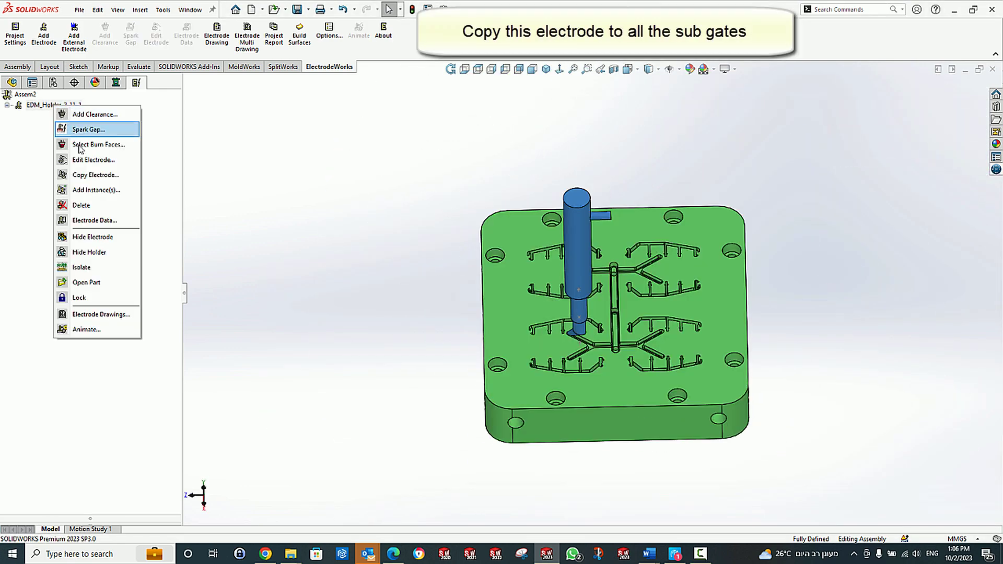
{"action": "left_click", "coordinate": [92, 174]}
{"action": "scroll", "coordinate": [545, 344], "scroll_direction": "down", "scroll_amount": 8}
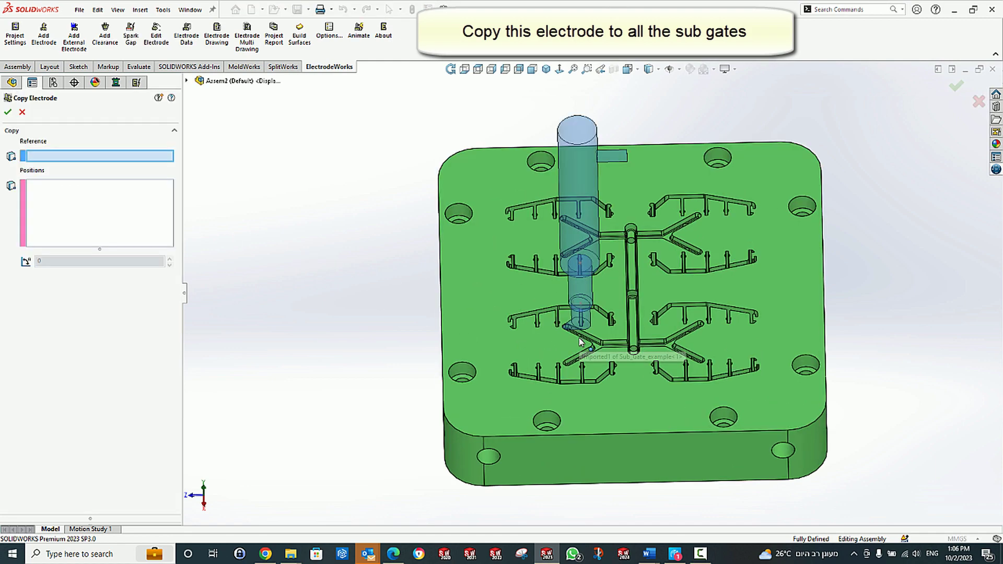
{"action": "scroll", "coordinate": [539, 310], "scroll_direction": "down", "scroll_amount": 6}
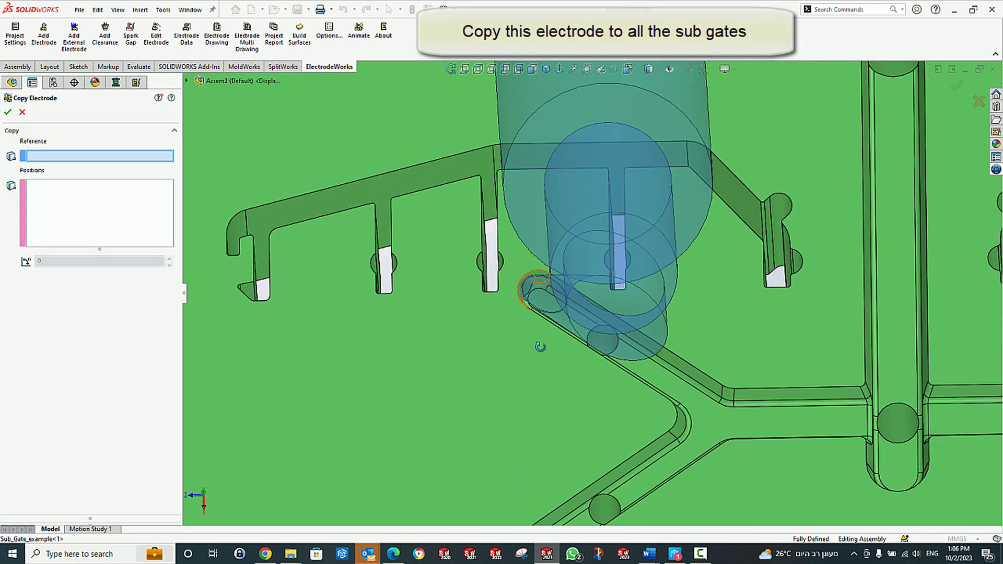
{"action": "scroll", "coordinate": [536, 272], "scroll_direction": "up", "scroll_amount": 3}
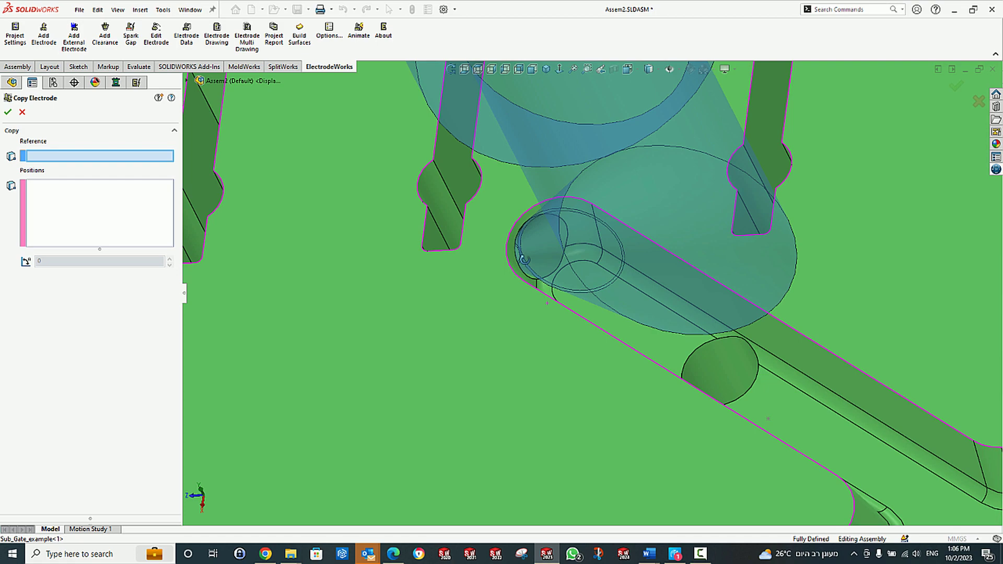
{"action": "middle_click_drag", "start_coordinate": [537, 258], "coordinate": [550, 281]}
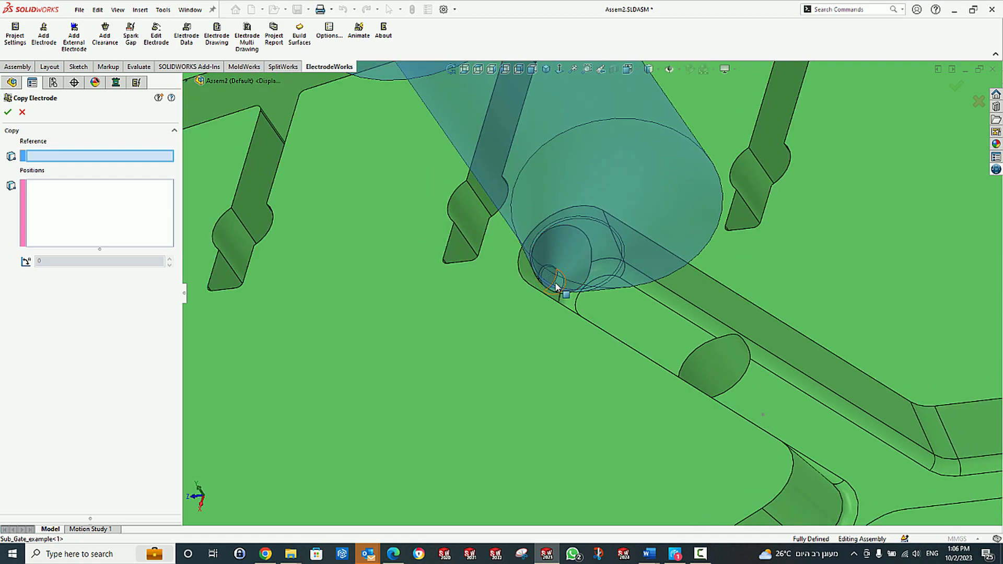
{"action": "left_click", "coordinate": [556, 286]}
- Check the copies at Face<4> and Face<5>, then place EDM_Holder_2_11 on the seven other gates
{"action": "scroll", "coordinate": [517, 342], "scroll_direction": "up", "scroll_amount": 10}
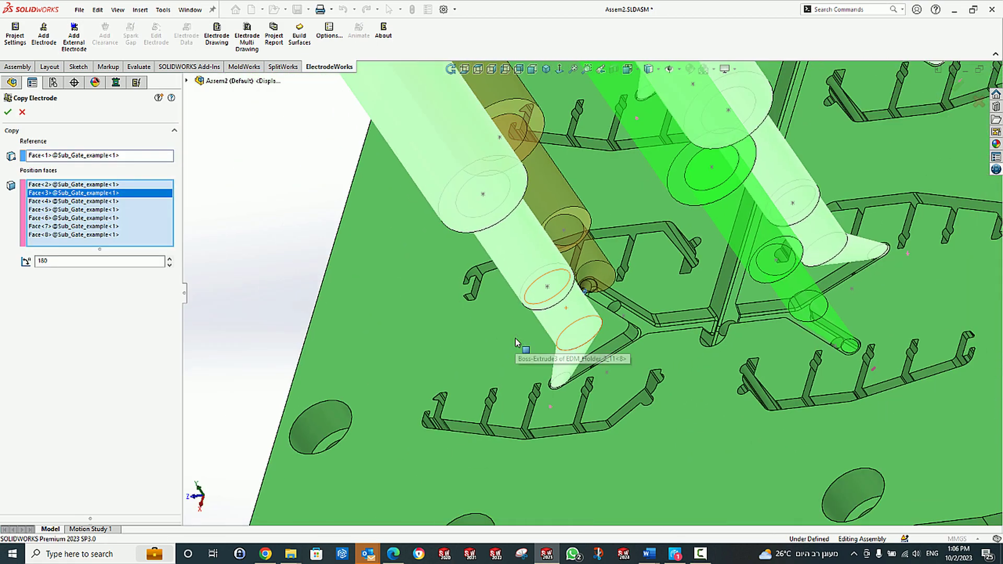
{"action": "scroll", "coordinate": [515, 342], "scroll_direction": "up", "scroll_amount": 10}
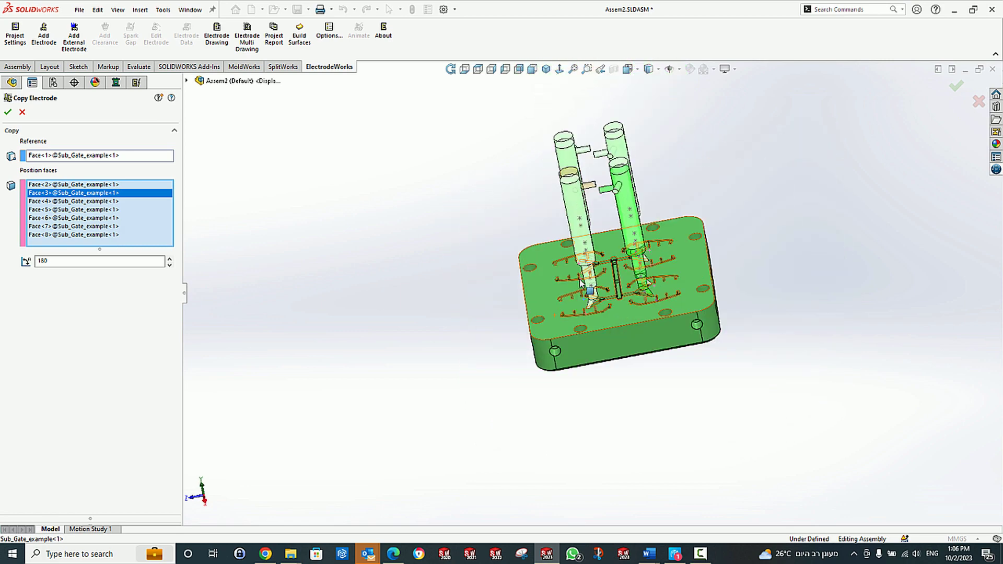
{"action": "scroll", "coordinate": [604, 254], "scroll_direction": "down", "scroll_amount": 5}
{"action": "middle_click_drag", "start_coordinate": [604, 254], "coordinate": [664, 228]}
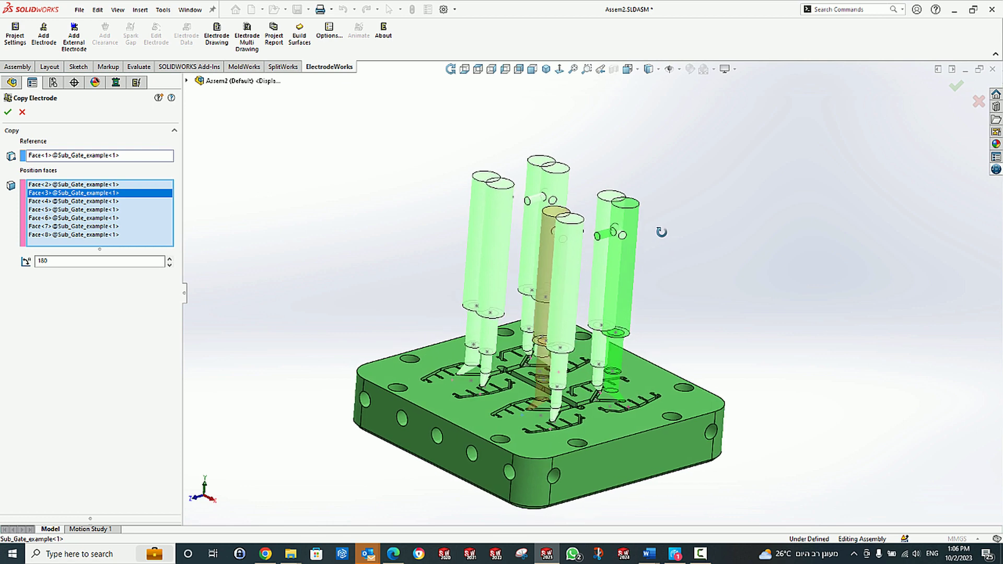
{"action": "left_click", "coordinate": [90, 209]}
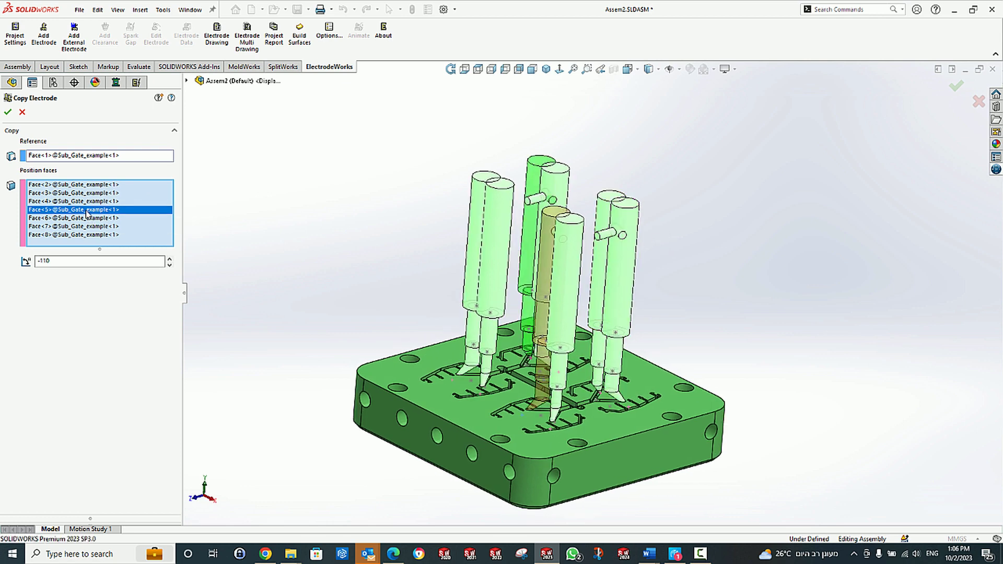
{"action": "left_click", "coordinate": [82, 203]}
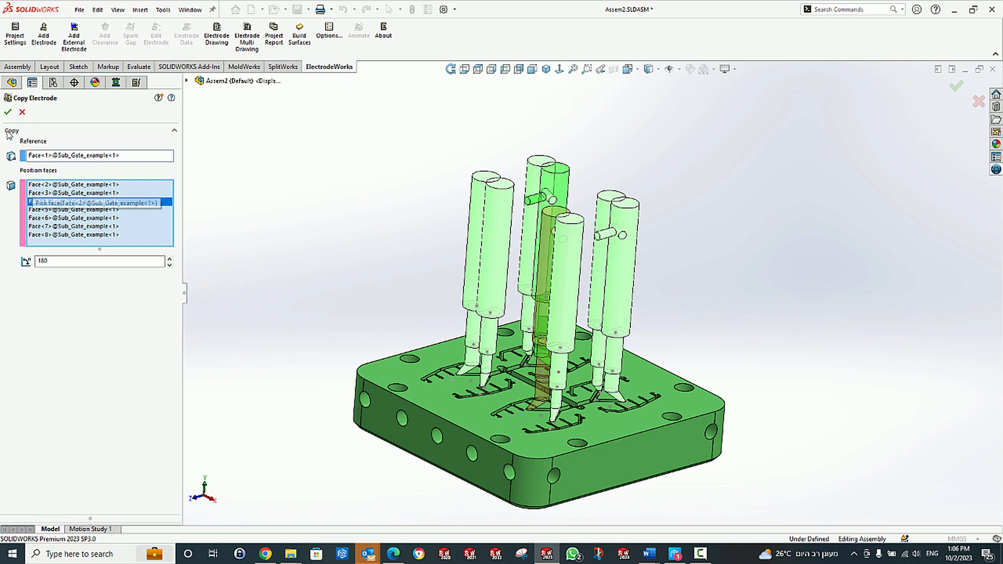
{"action": "left_click", "coordinate": [8, 113]}
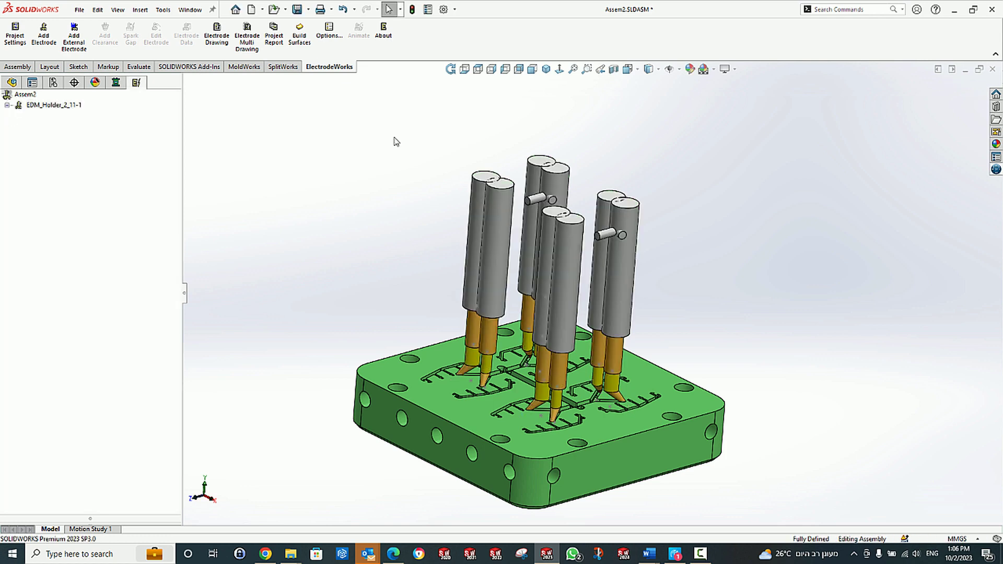
{"action": "right_click", "coordinate": [65, 114]}
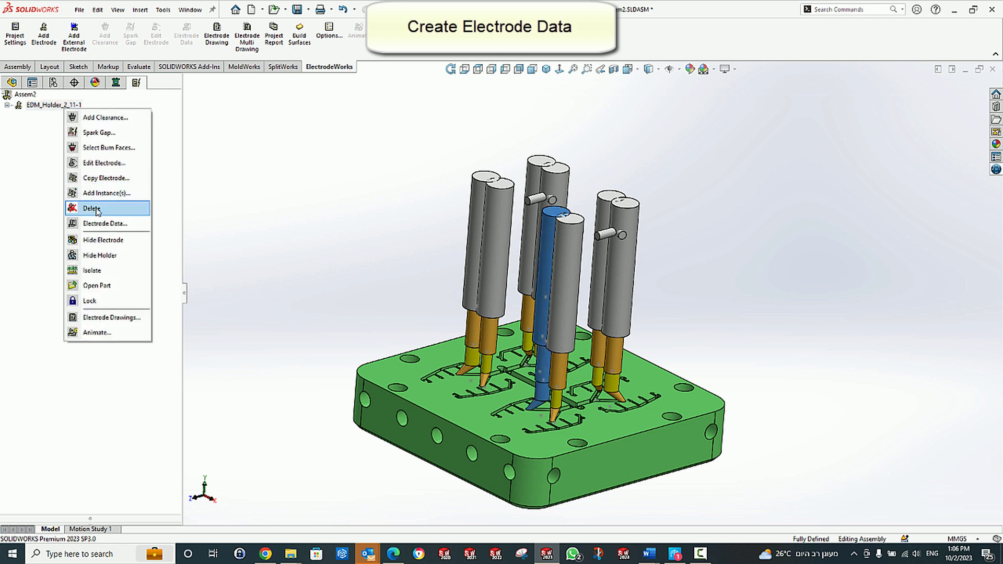
- Open Electrode Data for EDM_Holder_2_11-1 to review positions, 8.33mm max depth and 10.00mm safety distance
{"action": "left_click", "coordinate": [112, 223]}
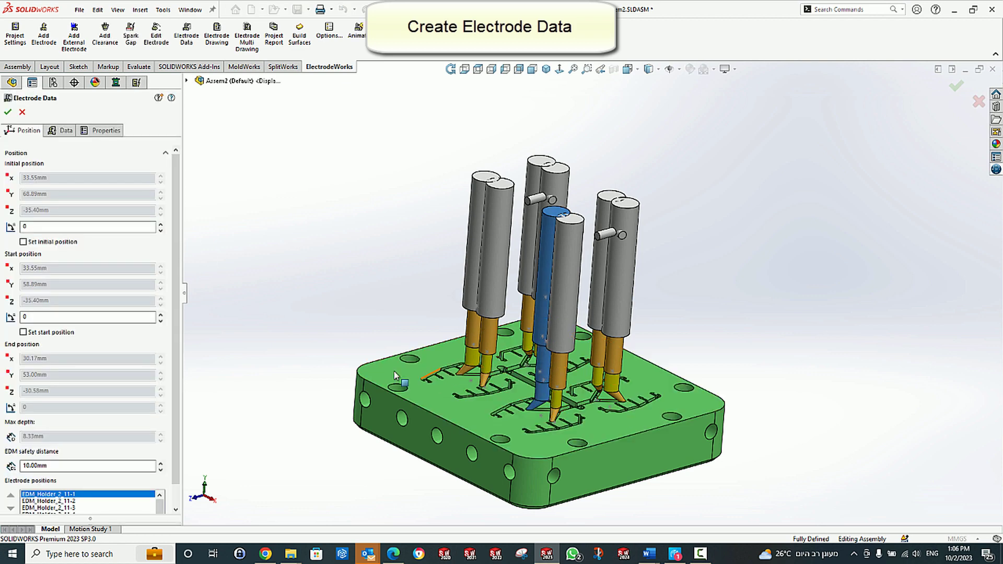
{"action": "scroll", "coordinate": [376, 365], "scroll_direction": "down", "scroll_amount": 3}
{"action": "scroll", "coordinate": [543, 340], "scroll_direction": "down", "scroll_amount": 5}
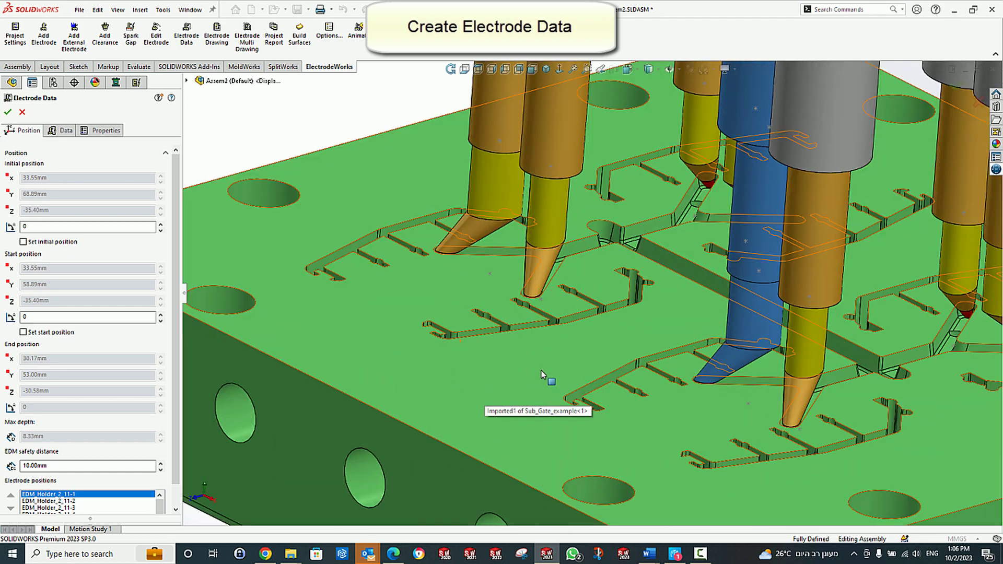
{"action": "scroll", "coordinate": [541, 330], "scroll_direction": "up", "scroll_amount": 5}
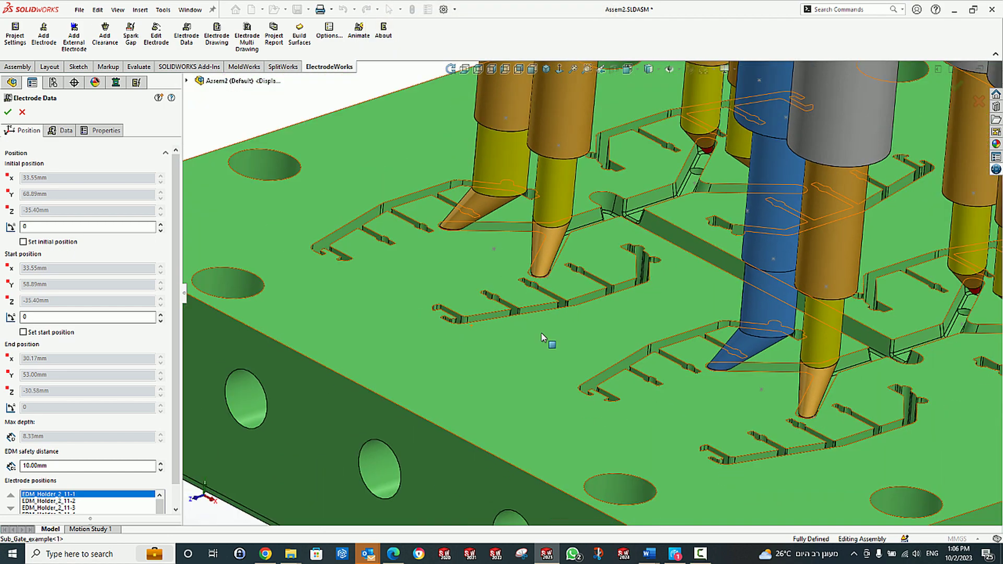
{"action": "scroll", "coordinate": [131, 392], "scroll_direction": "down", "scroll_amount": 1}
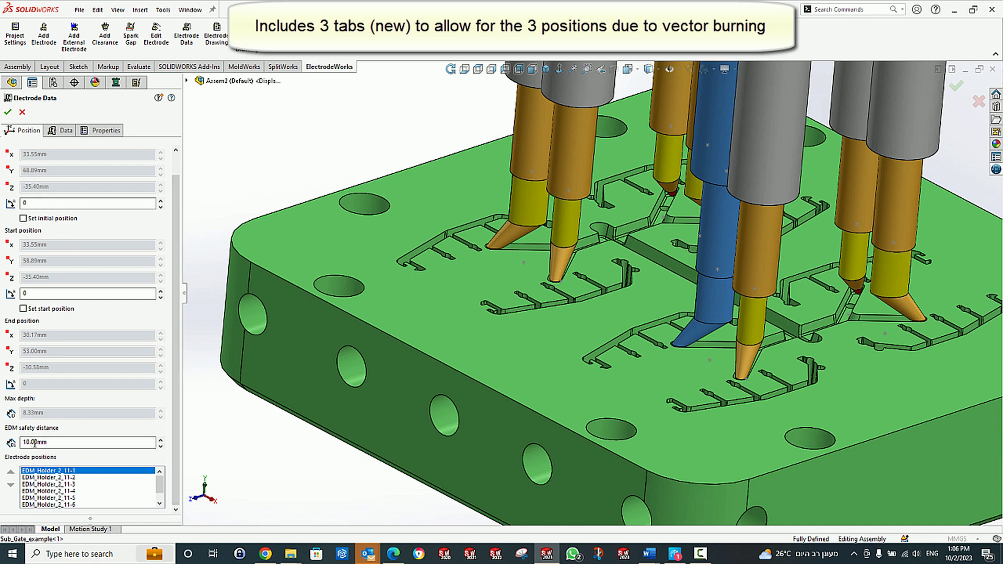
{"action": "scroll", "coordinate": [70, 259], "scroll_direction": "up", "scroll_amount": 1}
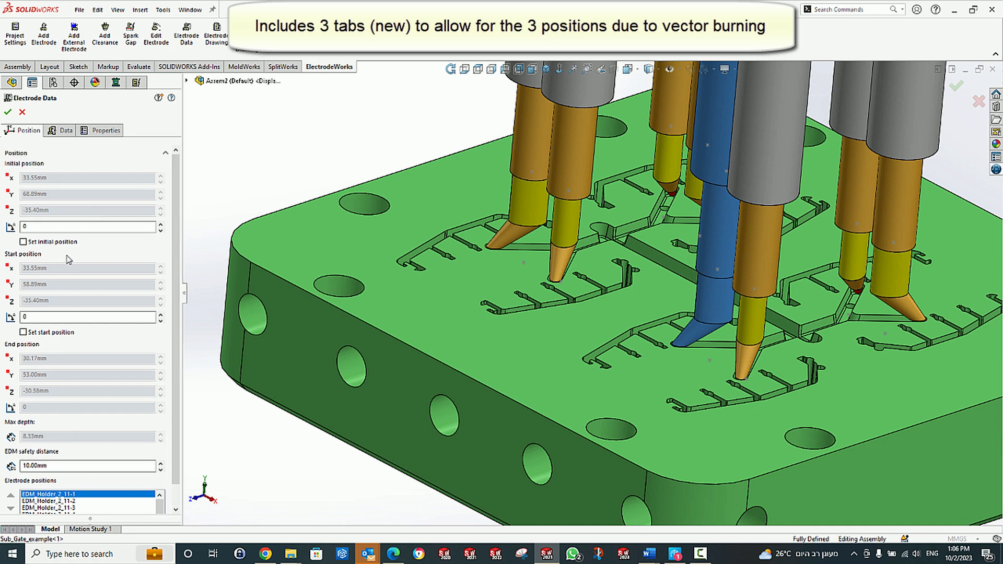
- Show the Data tab: Graphite material, VDI 7 finish, 0.10mm spark gap, Circle burn method
{"action": "left_click", "coordinate": [61, 131]}
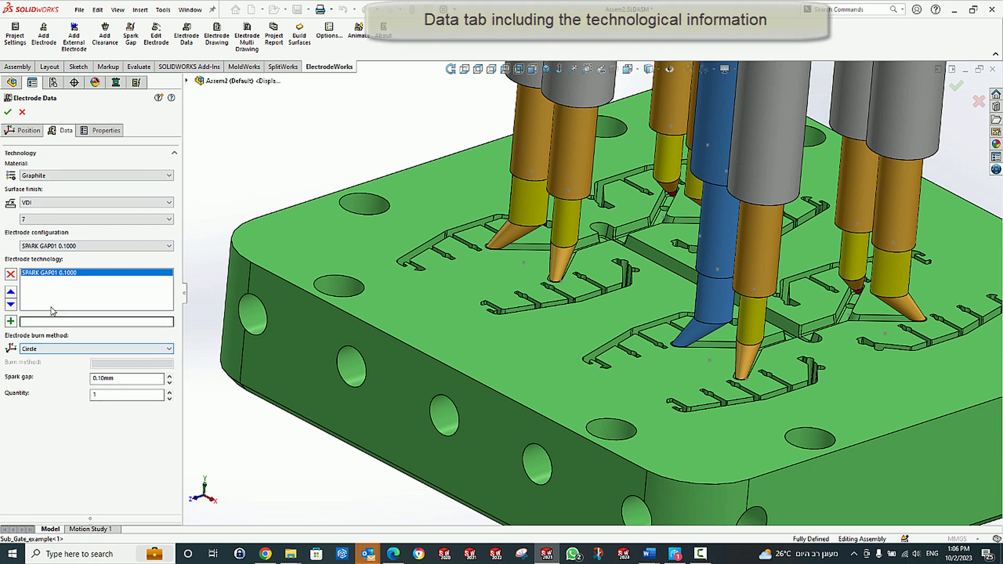
- Review burn area, burn volume and projected burn area on the Properties tab, then close Electrode Data
{"action": "left_click", "coordinate": [108, 137]}
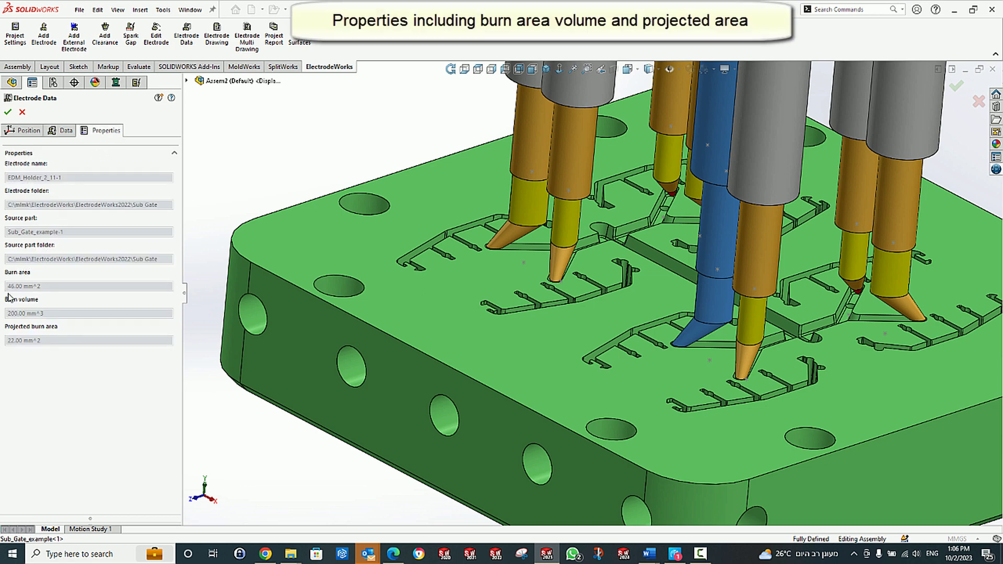
{"action": "scroll", "coordinate": [467, 315], "scroll_direction": "up", "scroll_amount": 5}
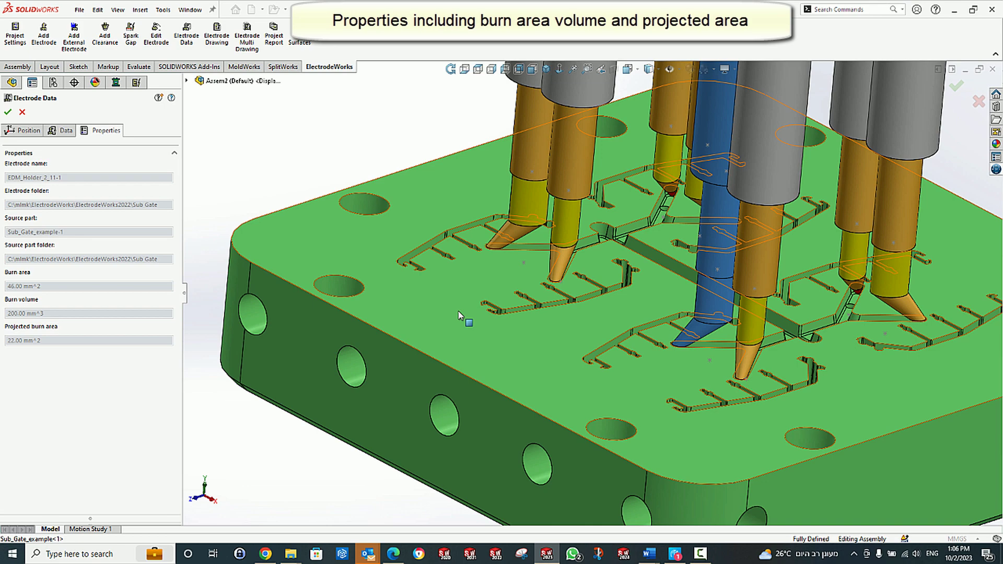
{"action": "middle_click_drag", "start_coordinate": [477, 298], "coordinate": [362, 203]}
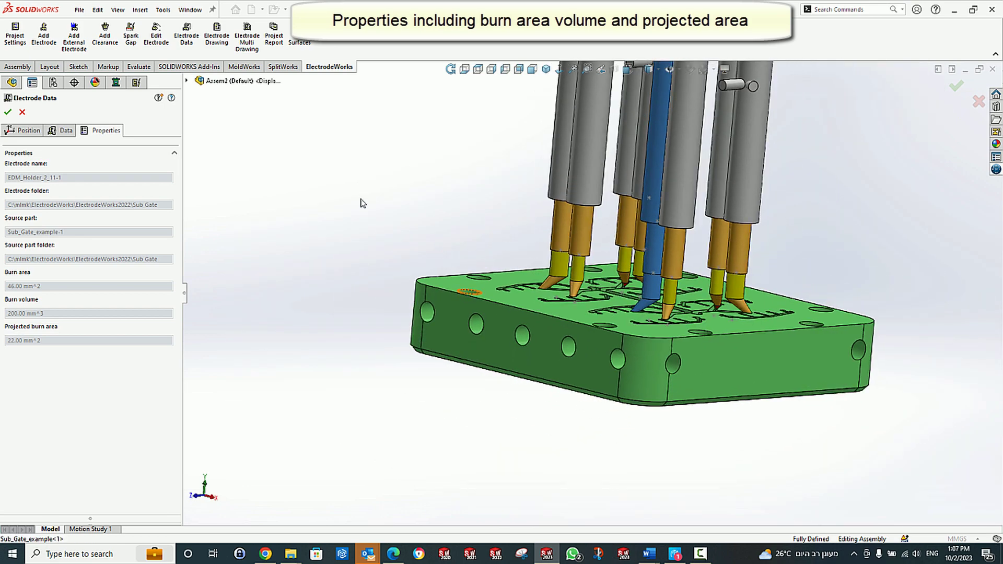
{"action": "left_click", "coordinate": [9, 112]}
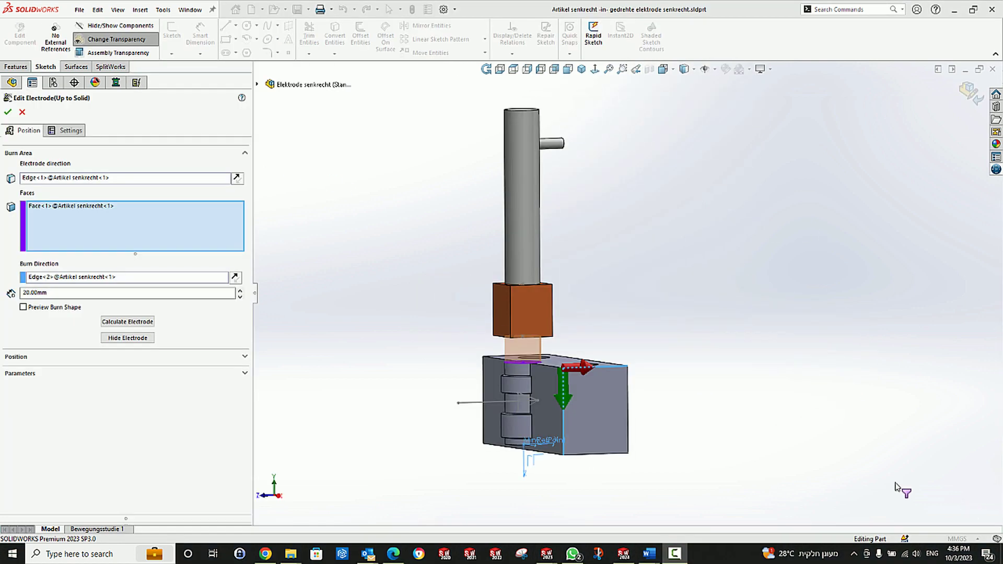
- Cancel the side-burning example's Up to Solid electrode edit without changes
{"action": "scroll", "coordinate": [627, 354], "scroll_direction": "down", "scroll_amount": 2}
{"action": "scroll", "coordinate": [624, 360], "scroll_direction": "up", "scroll_amount": 2}
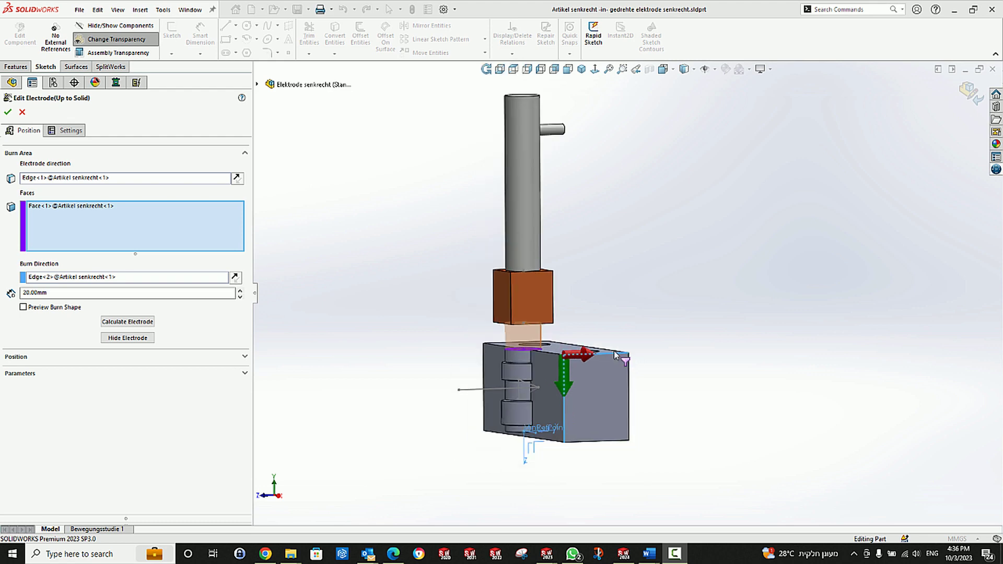
{"action": "left_click", "coordinate": [19, 114]}
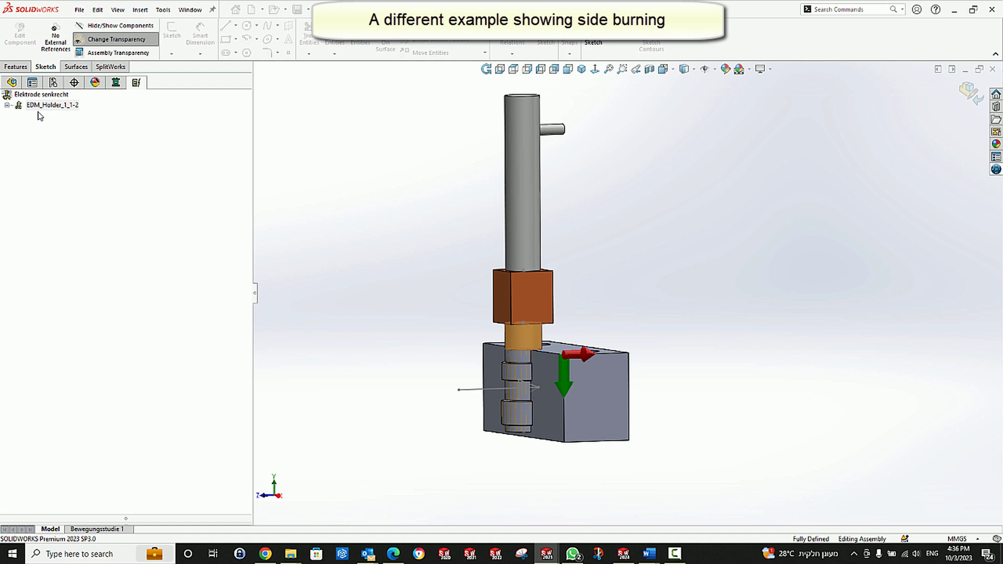
- Animate EDM_Holder_1_1-2 to preview its sideways burn motion, then close the animation
{"action": "right_click", "coordinate": [42, 107]}
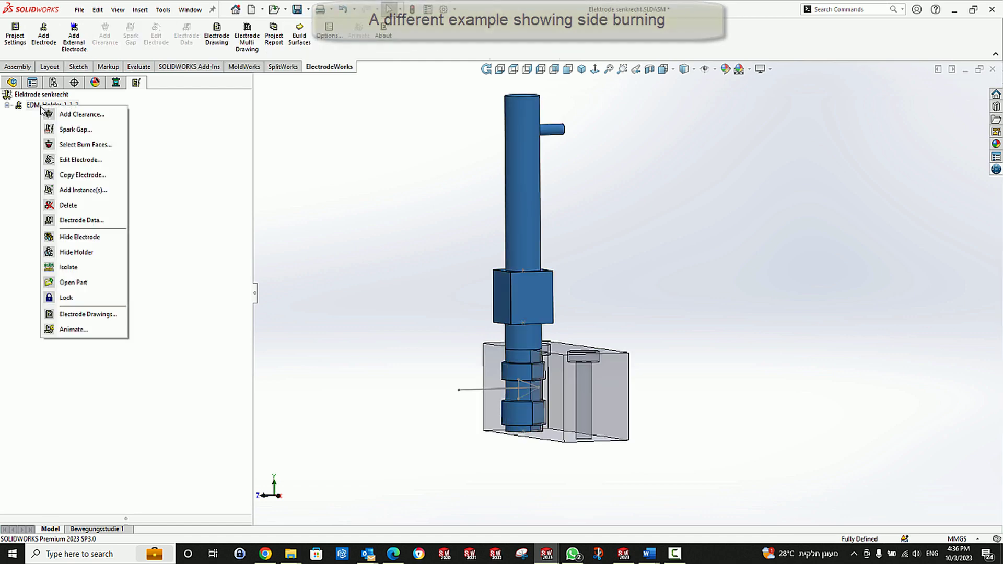
{"action": "left_click", "coordinate": [83, 328]}
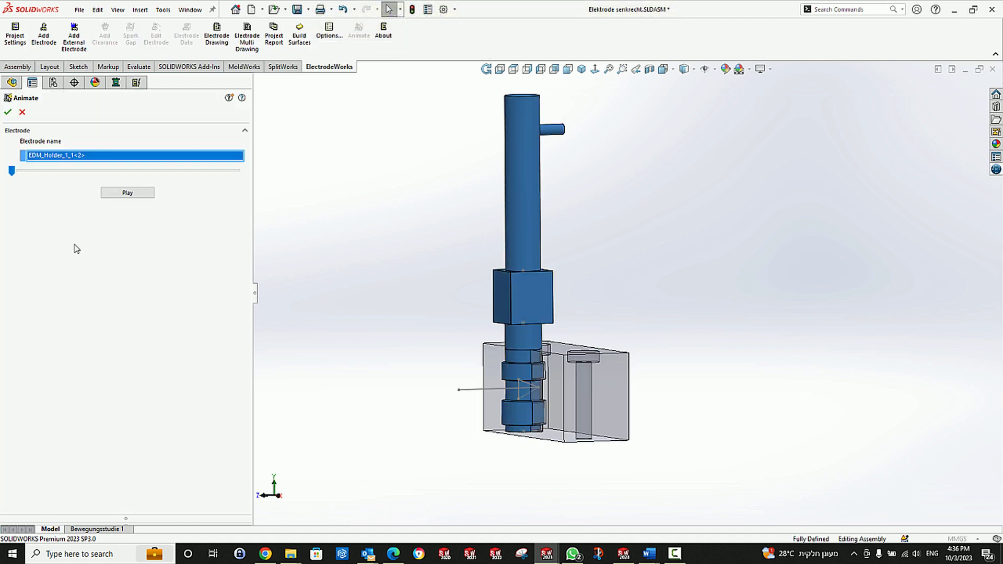
{"action": "mouse_move", "coordinate": [16, 171]}
{"action": "left_mouse_down"}
{"action": "mouse_move", "coordinate": [225, 175]}
{"action": "mouse_move", "coordinate": [1, 174]}
{"action": "left_mouse_up"}
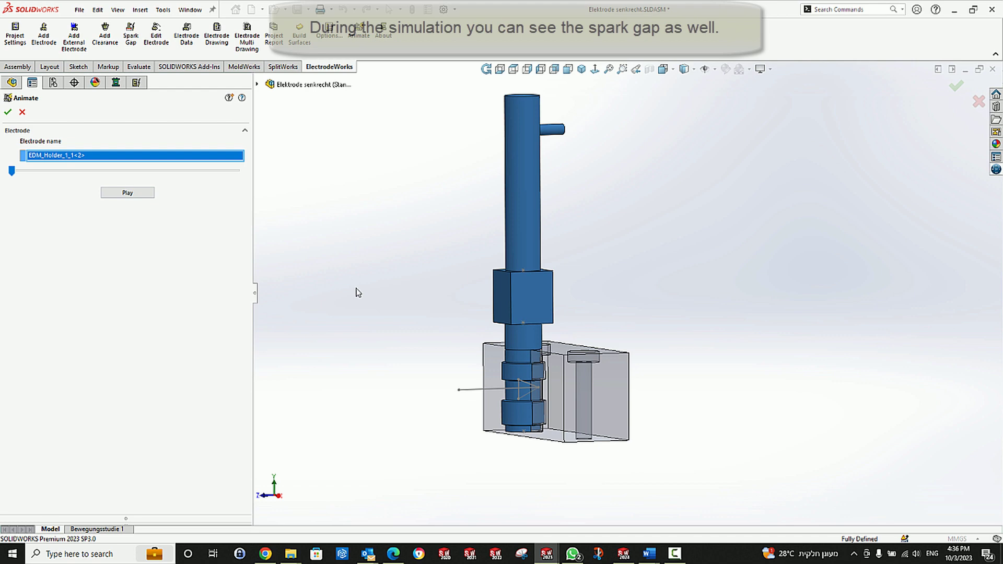
{"action": "left_click", "coordinate": [8, 112]}
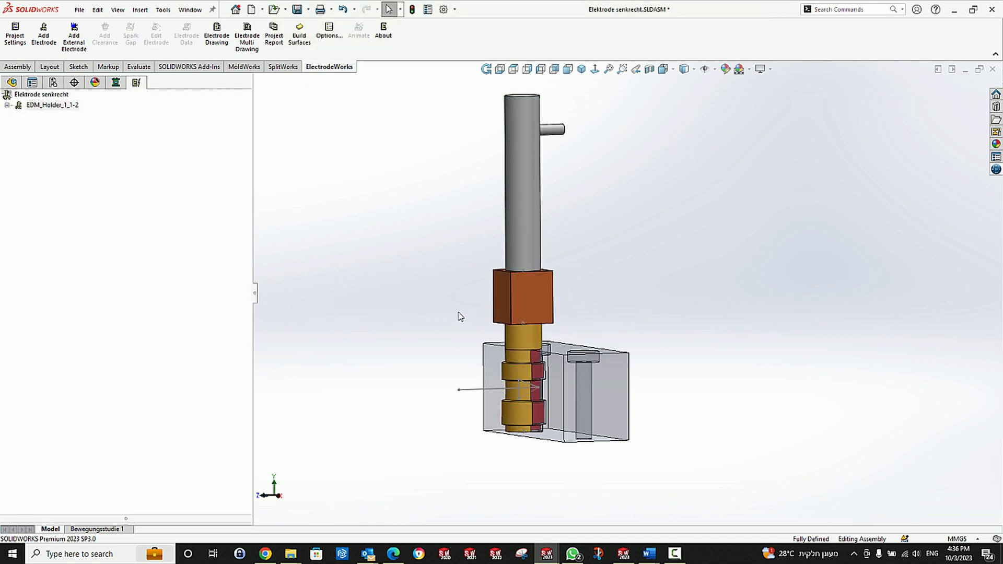